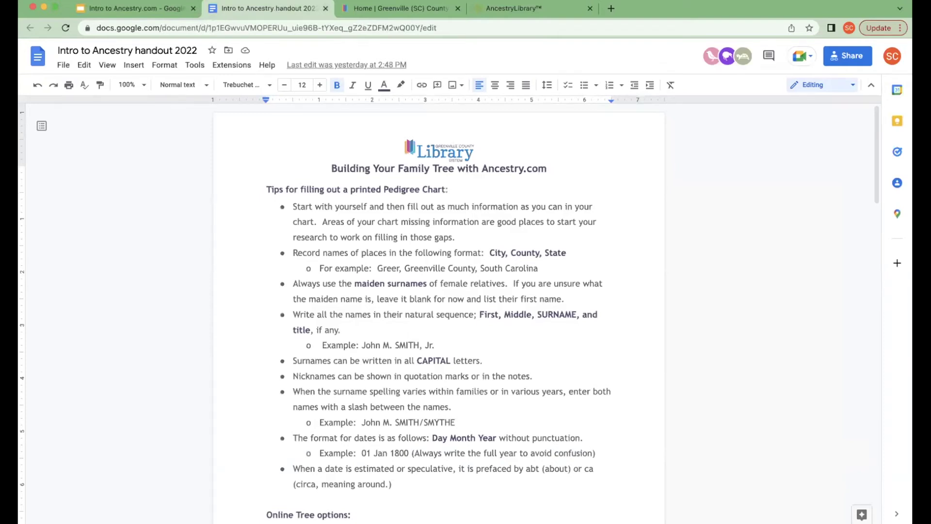
Close the Intro to Ancestry handout and show the browser window in full screen.
click(325, 9)
click(325, 9)
click(54, 10)
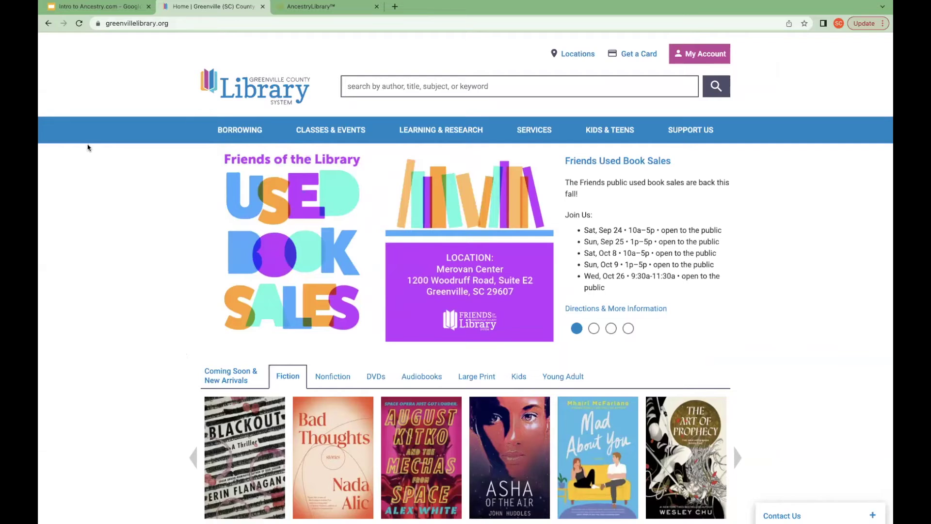
Open the Genealogy subject page from the library website's Online Resources by Subject.
mouse_move(444, 129)
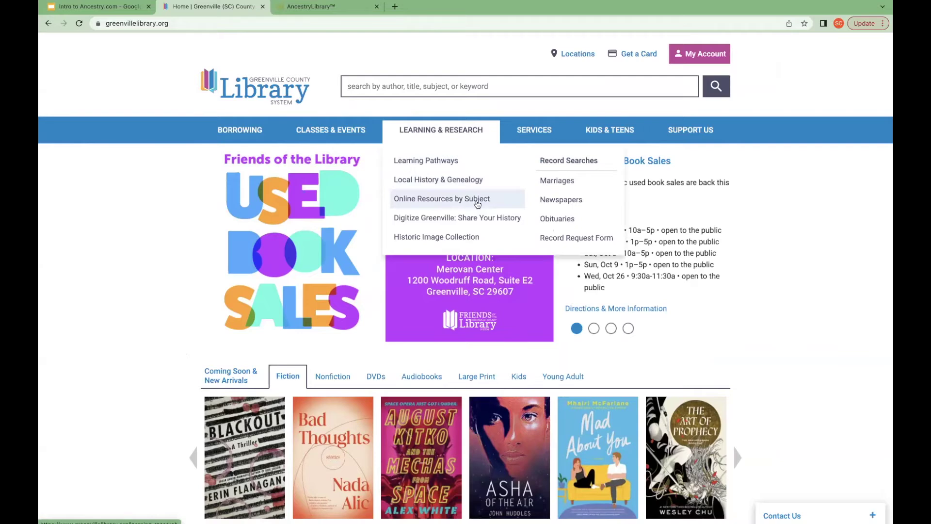
click(473, 199)
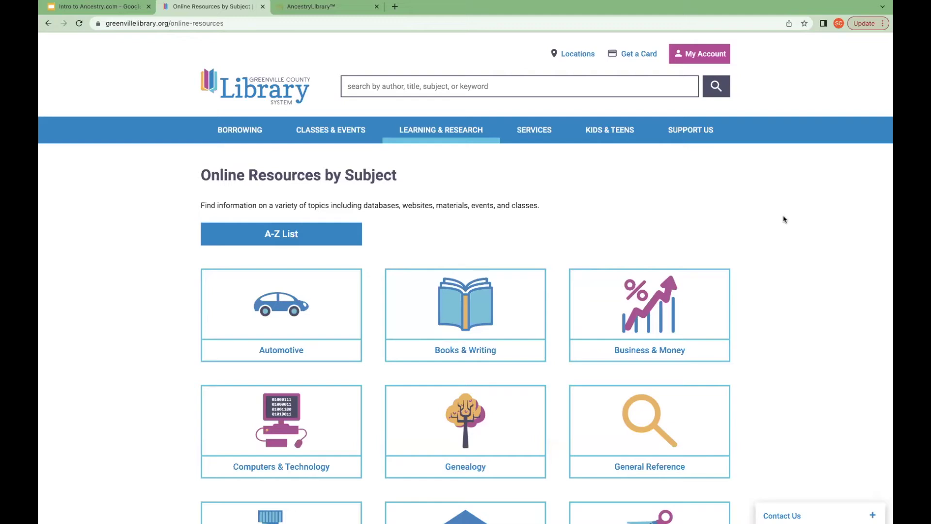
scroll(784, 219, down, 3)
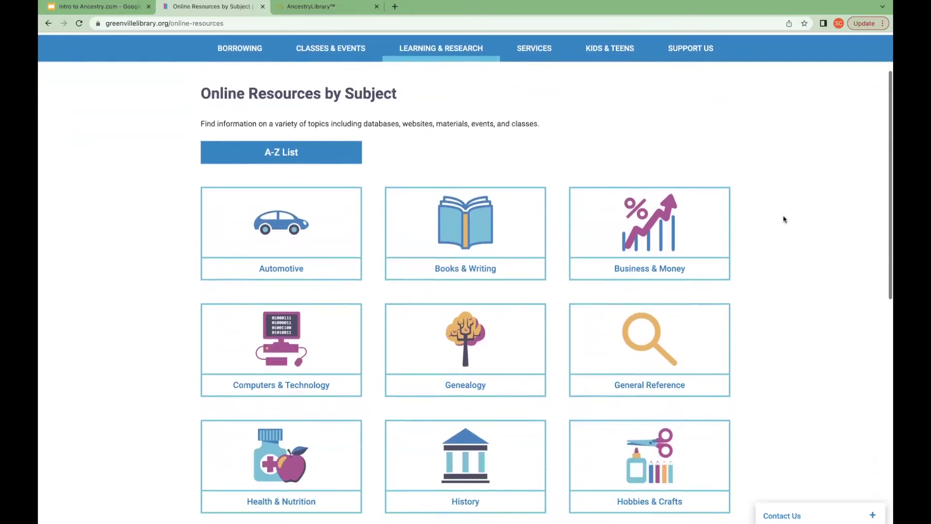
click(450, 314)
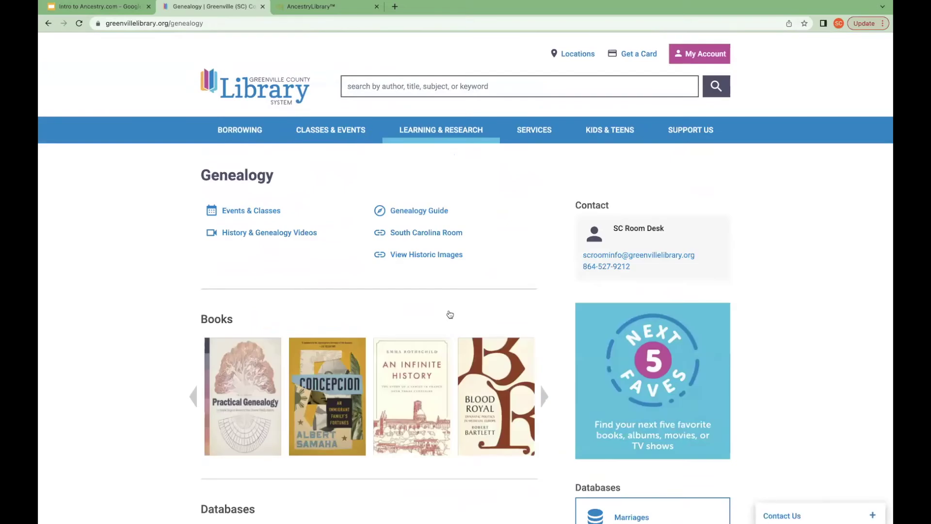
Examine the Databases list on the Genealogy page, including the in-library use only note beside Ancestry.
scroll(450, 314, down, 2)
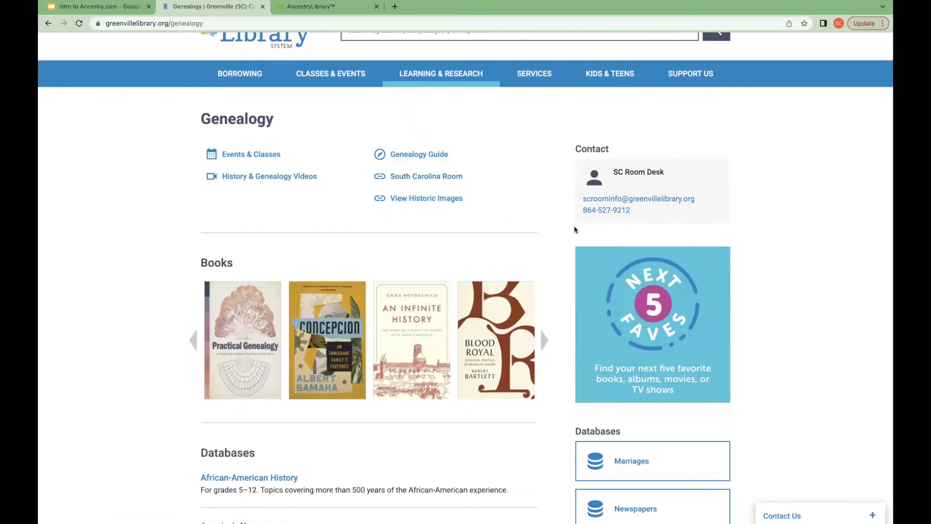
scroll(493, 232, down, 3)
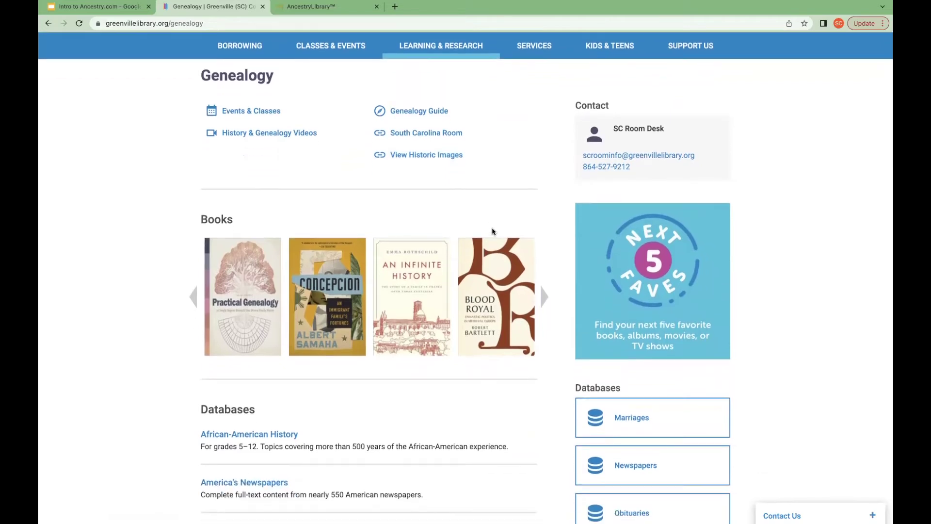
scroll(493, 232, down, 2)
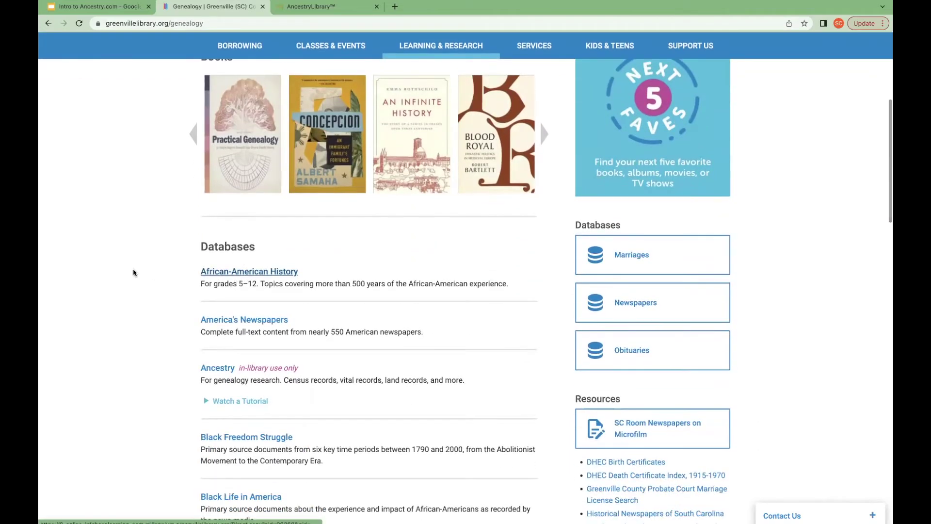
scroll(133, 273, down, 2)
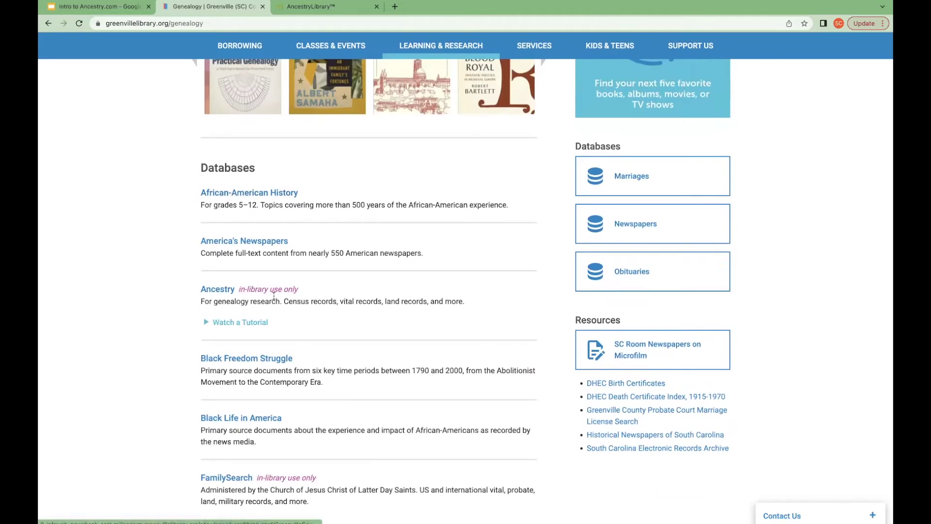
drag(239, 289, 304, 290)
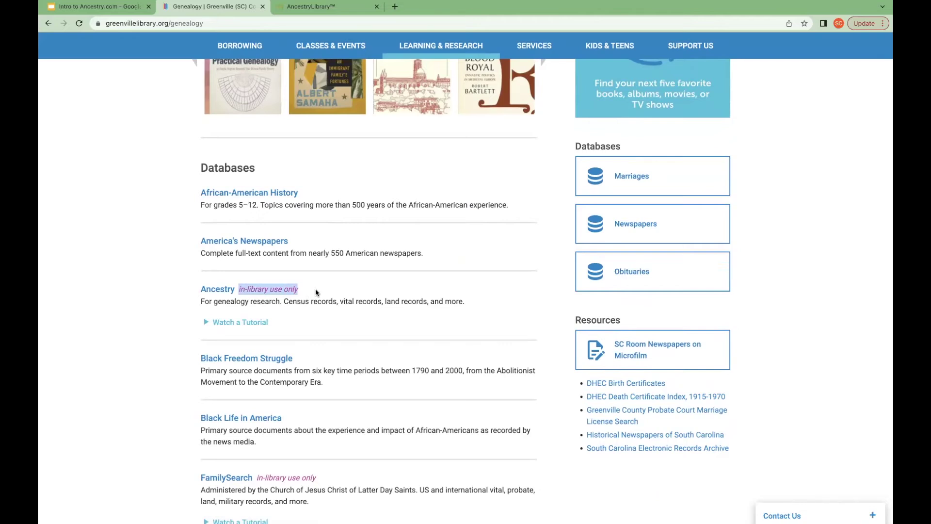
click(315, 289)
scroll(301, 400, down, 5)
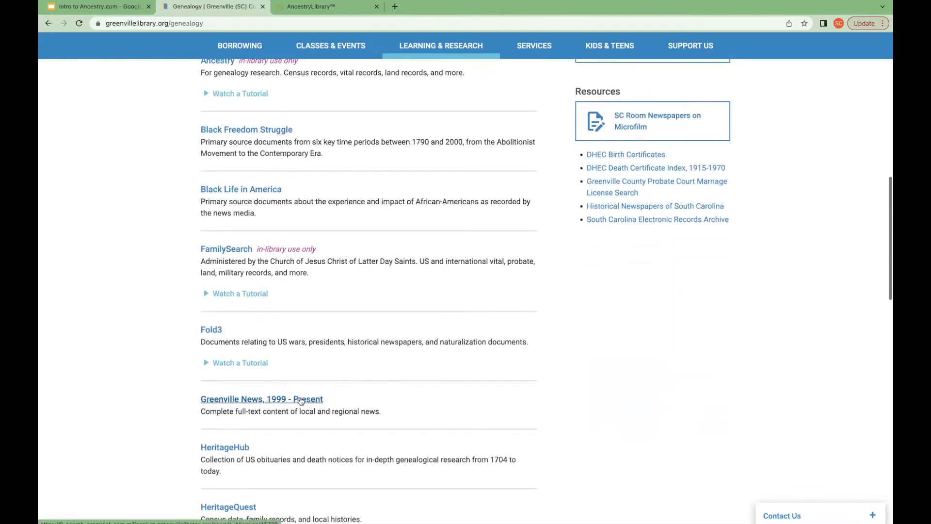
scroll(301, 400, down, 1)
scroll(301, 400, down, 2)
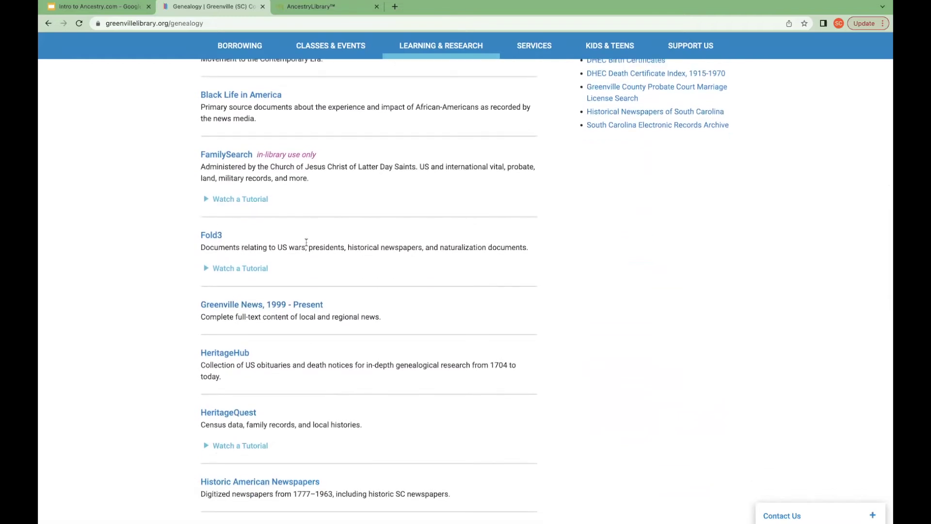
scroll(306, 242, up, 7)
scroll(306, 244, up, 3)
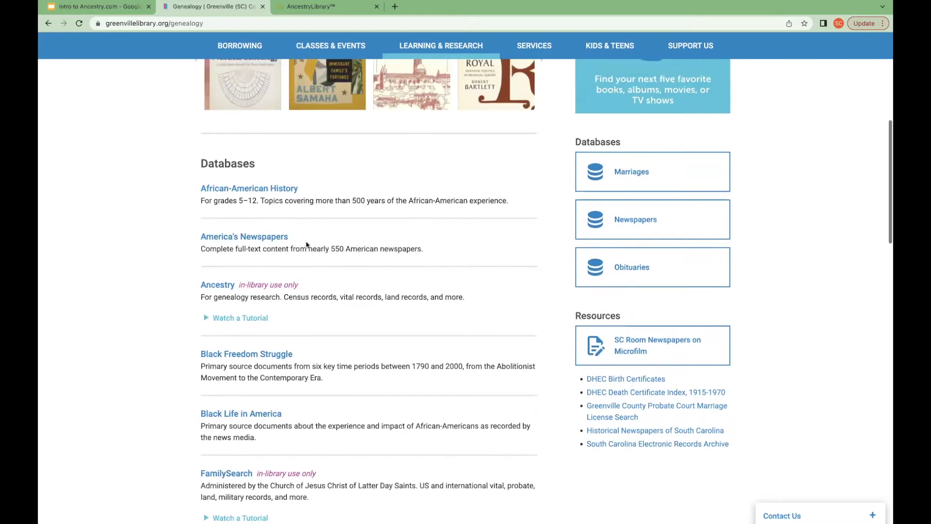
Open the Ancestry database from the Genealogy page and bring up its record search form.
click(217, 285)
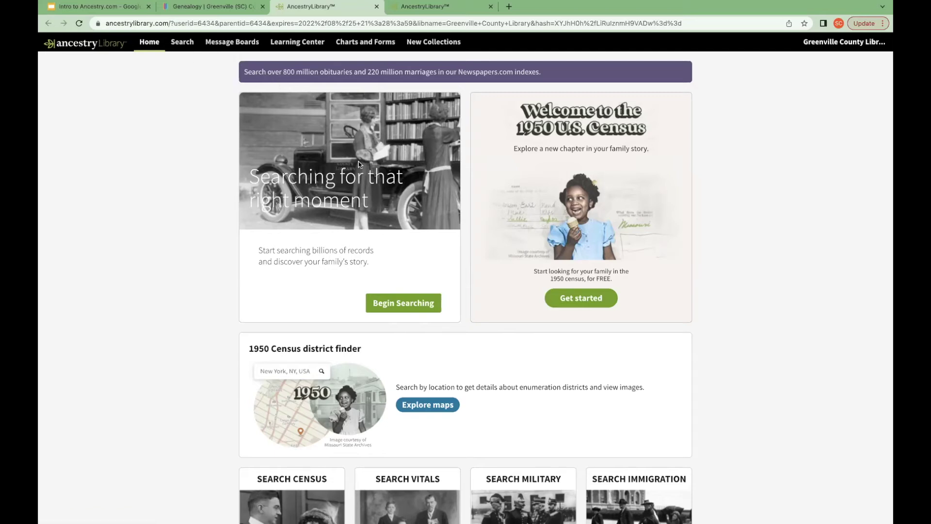
click(417, 303)
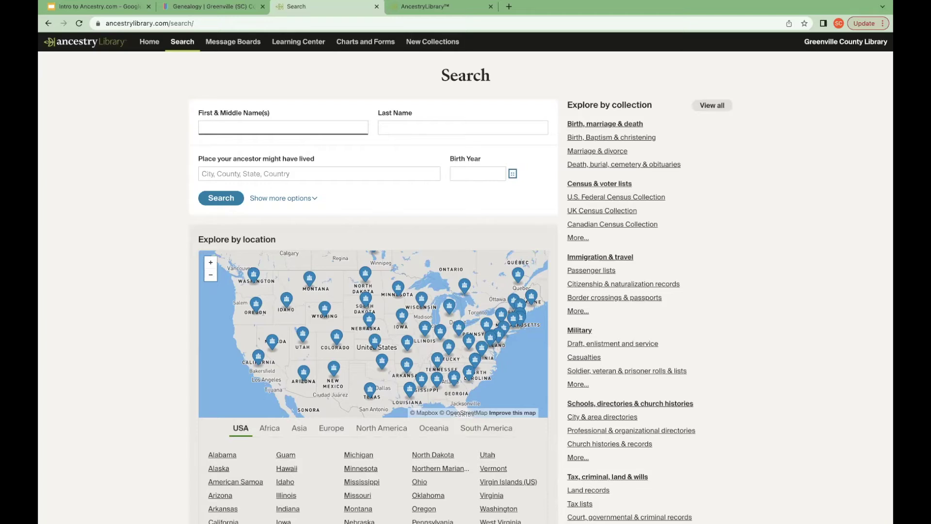
Fill in the ancestor's first and middle names as Lucille Desiree and the last name as Ball.
text(Lu)
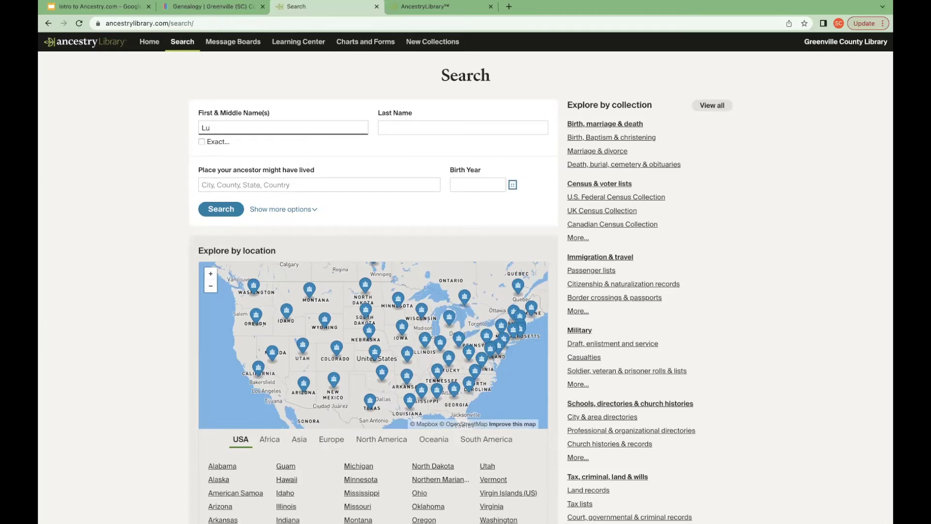
text(c)
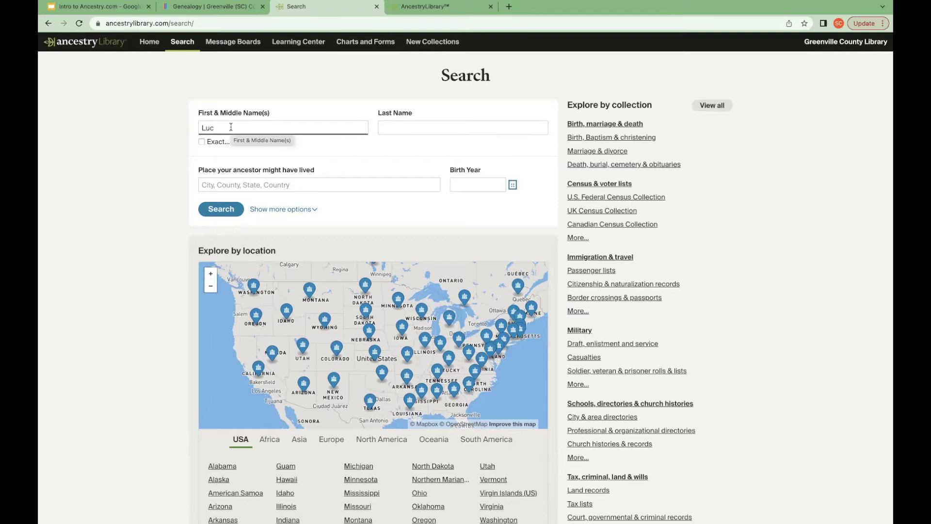
text(ill)
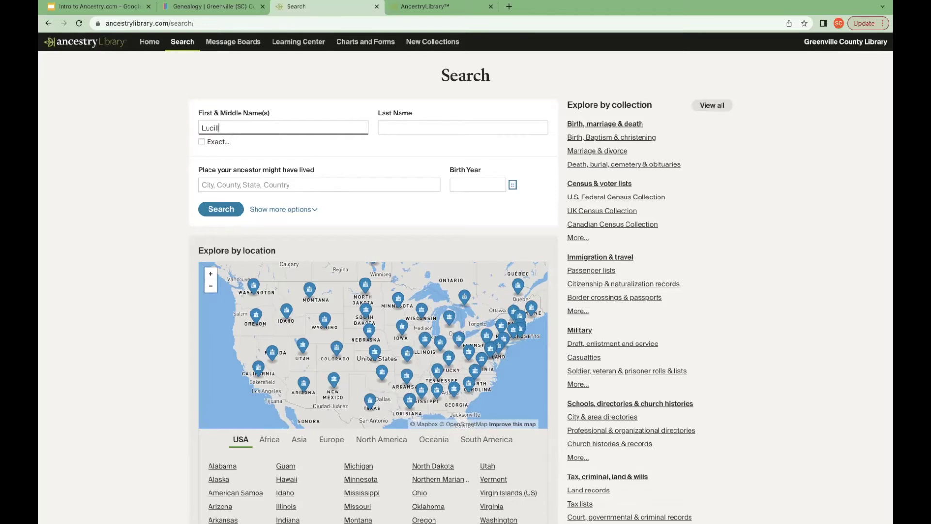
text(e Desiree)
key(Tab)
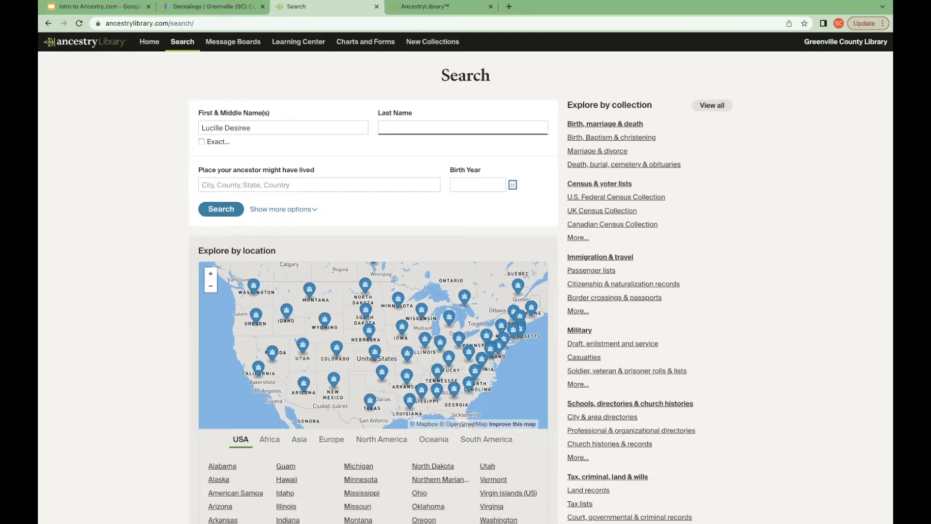
text(Ball)
click(314, 187)
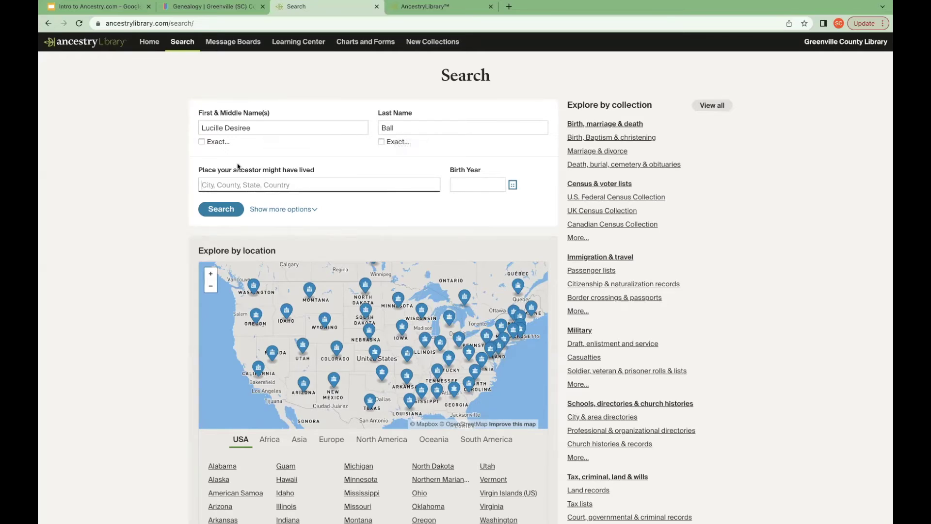
Try the exact-match setting for the last name and switch it off again.
click(382, 142)
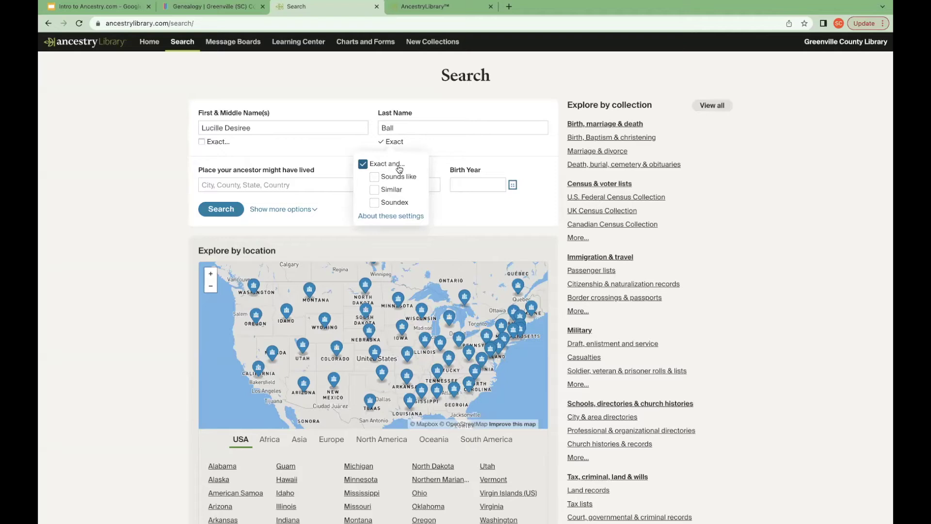
click(364, 167)
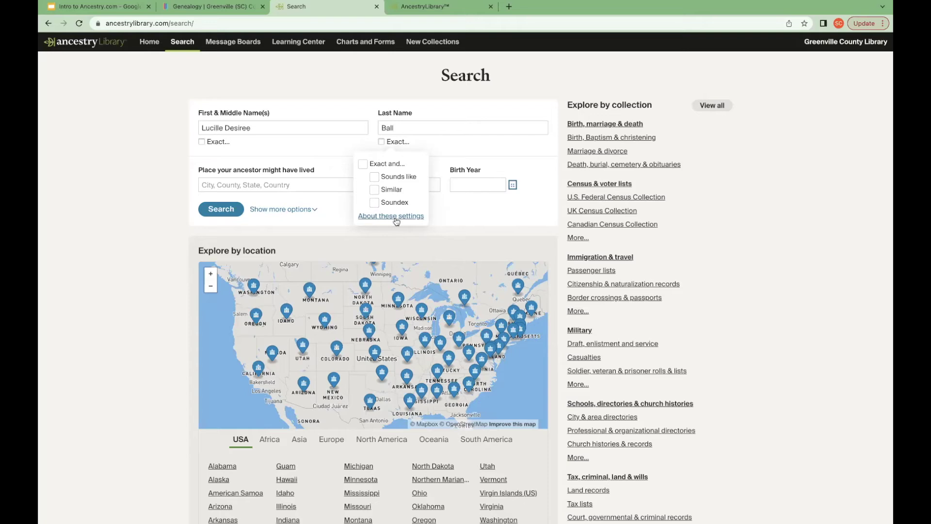
click(443, 146)
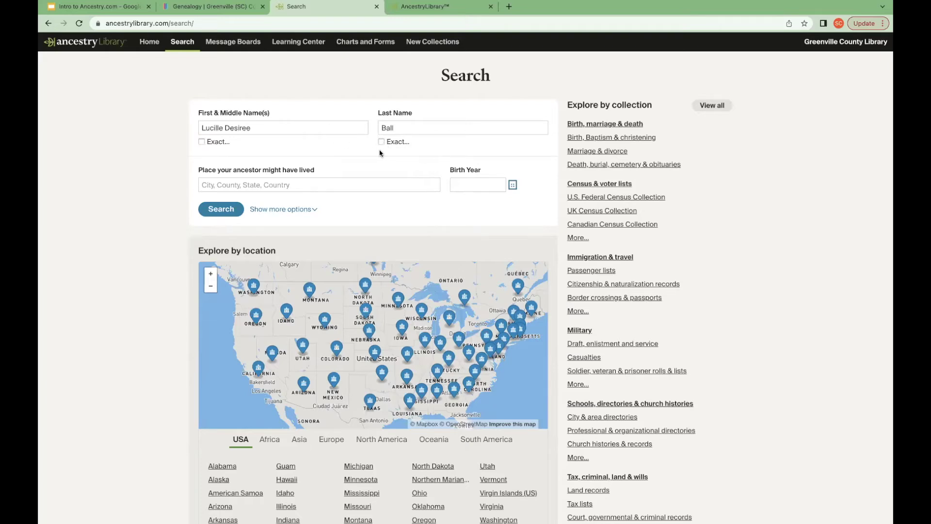
Set the place the ancestor might have lived to Jamestown, Chautauqua, New York, USA.
click(377, 185)
text(Jamestown)
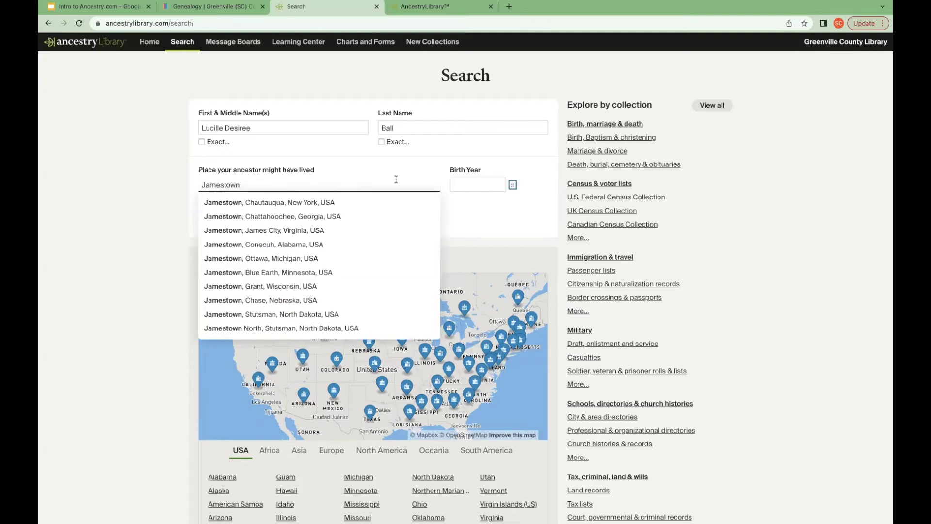
click(277, 208)
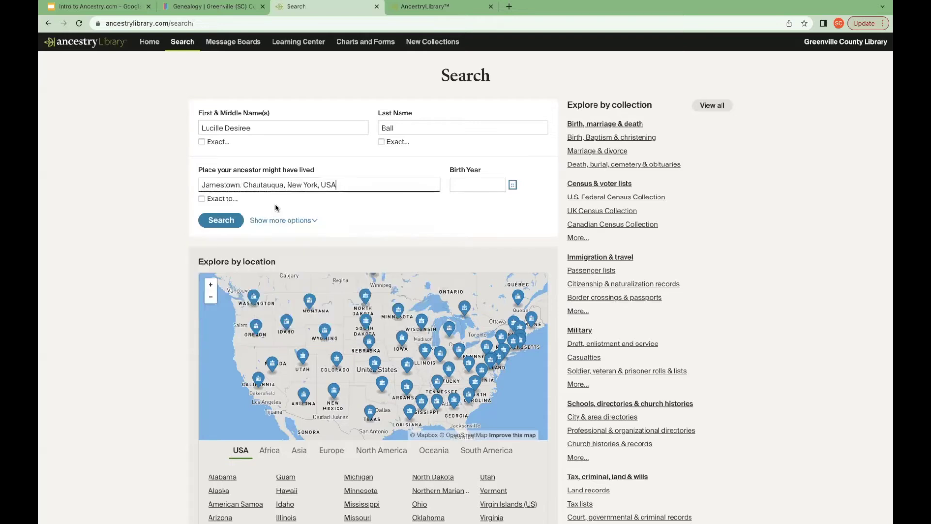
Calculate a birth year from an age of about 50 years in 1900.
click(464, 184)
click(513, 186)
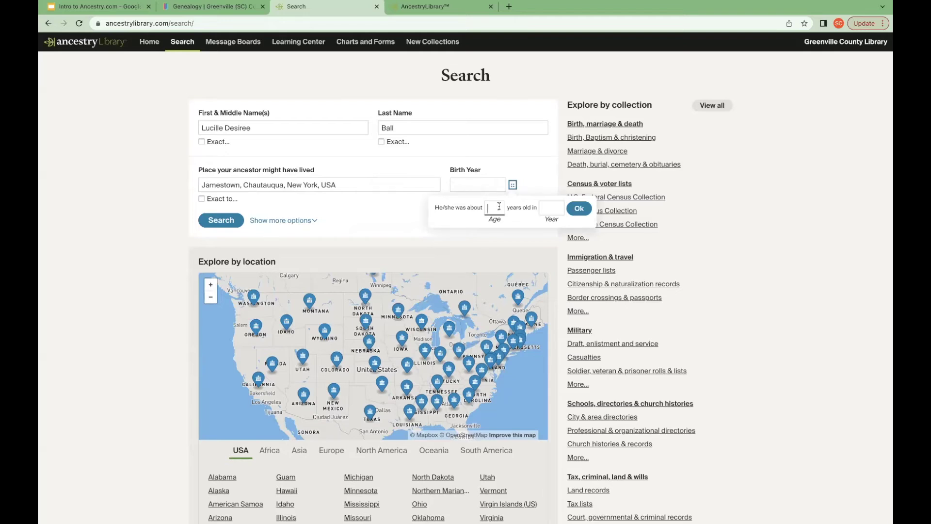
text(50)
click(552, 206)
text(1900)
click(579, 209)
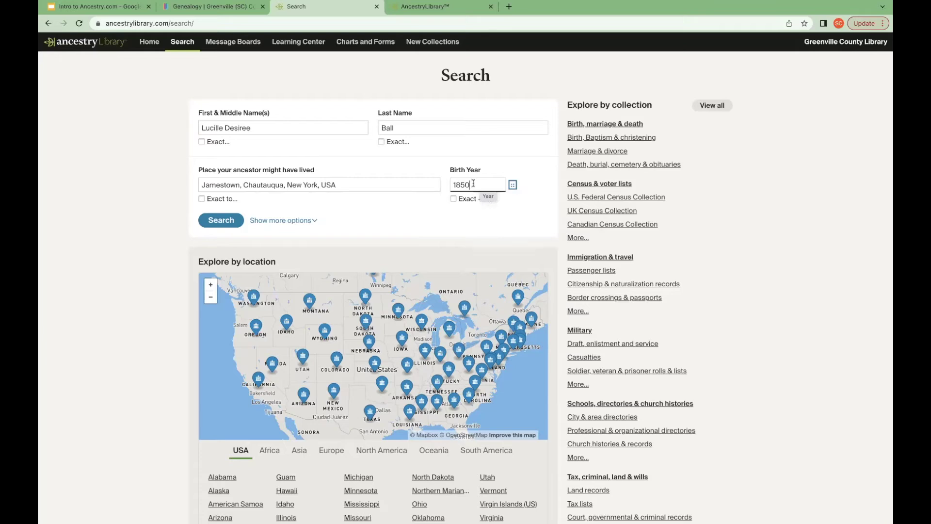
Set the birth year to 1911.
drag(473, 183, 445, 185)
key(BackSpace)
text(1911)
Try the exact birth year ranges of +/-1, 2, 5 and 10 years and switch the exact setting off again.
click(453, 201)
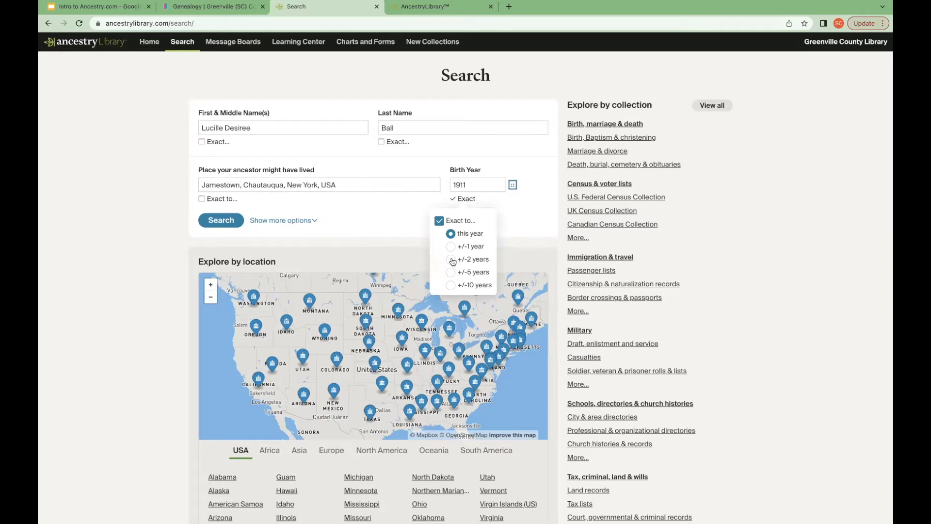
click(450, 248)
click(451, 260)
click(452, 274)
click(453, 286)
click(451, 260)
click(439, 221)
click(396, 209)
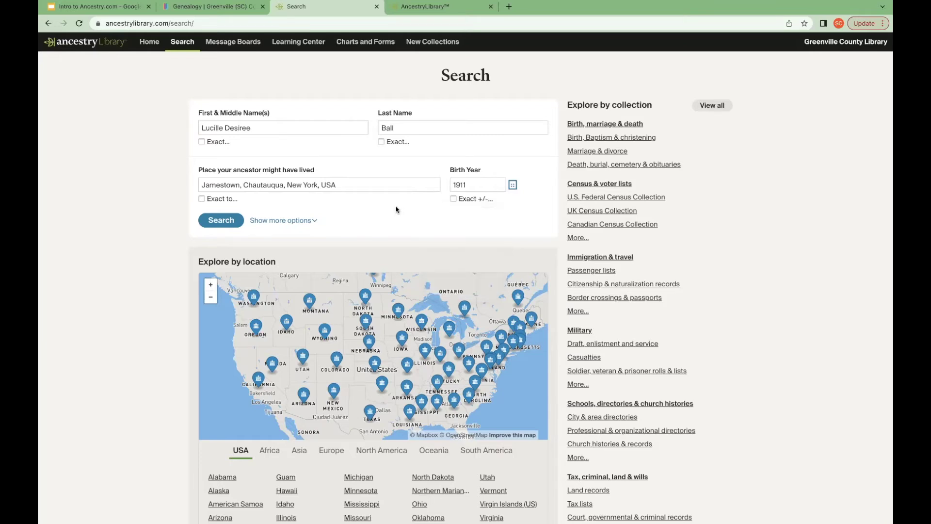
Try restricting the place to an exact match at county level and switch the restriction off again.
click(202, 198)
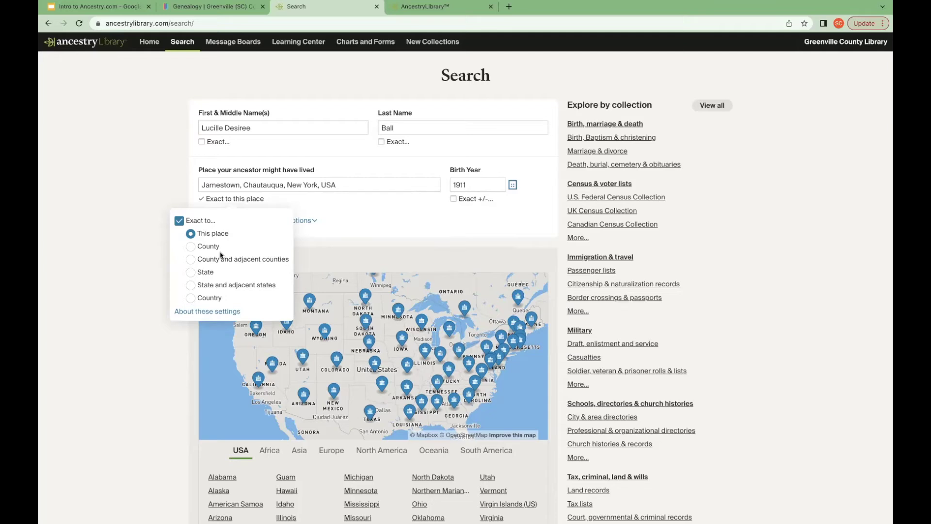
click(191, 247)
click(179, 221)
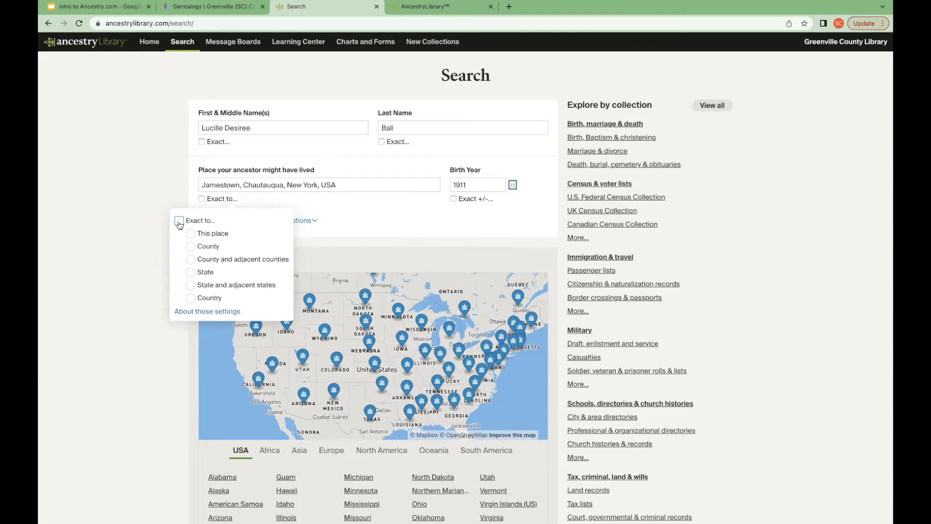
click(418, 213)
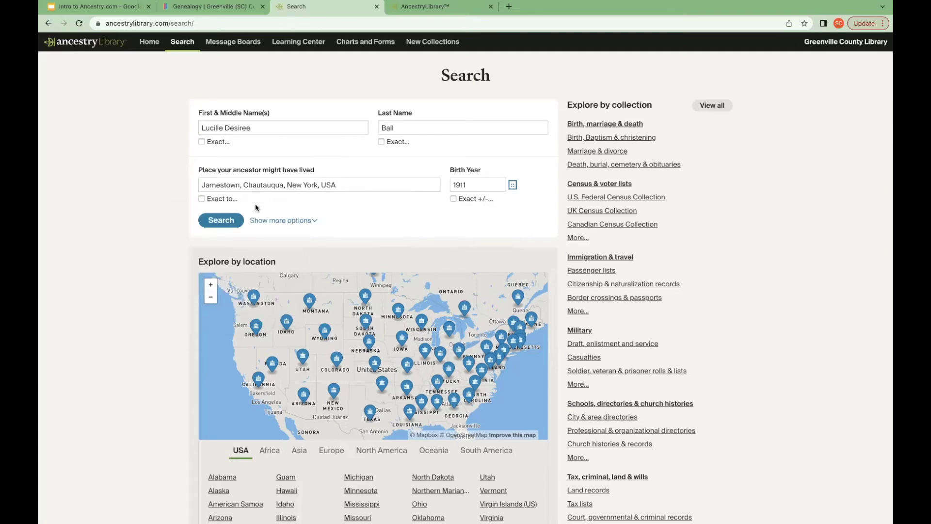
Expand the additional search options and add spouse and mother entries to the family members.
click(298, 221)
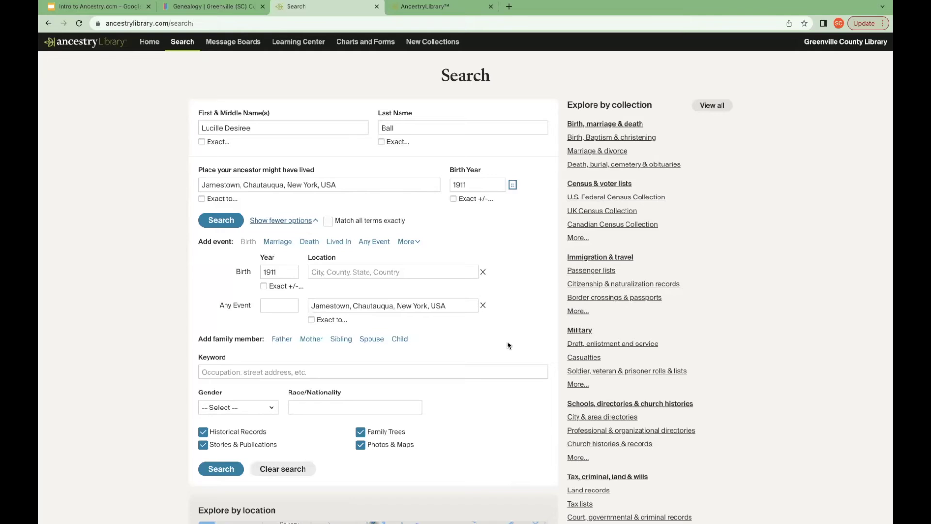
scroll(429, 343, up, 1)
click(377, 341)
click(305, 341)
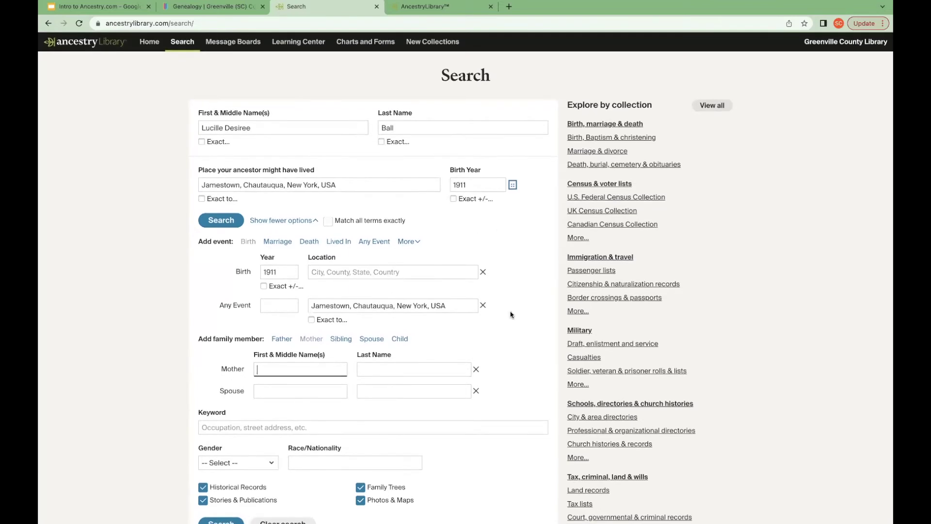
scroll(510, 312, down, 3)
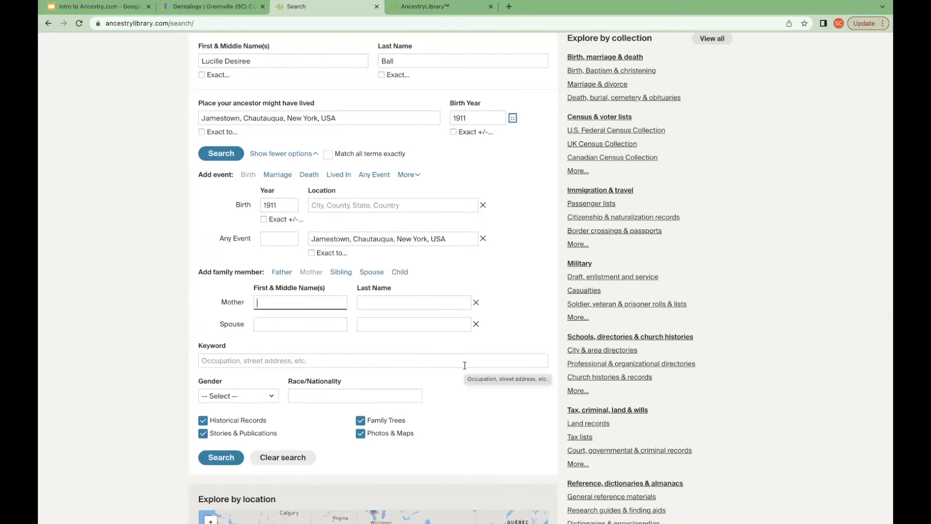
Collapse the additional search options and run the search for Lucille Desiree Ball.
scroll(463, 365, down, 2)
scroll(465, 365, up, 4)
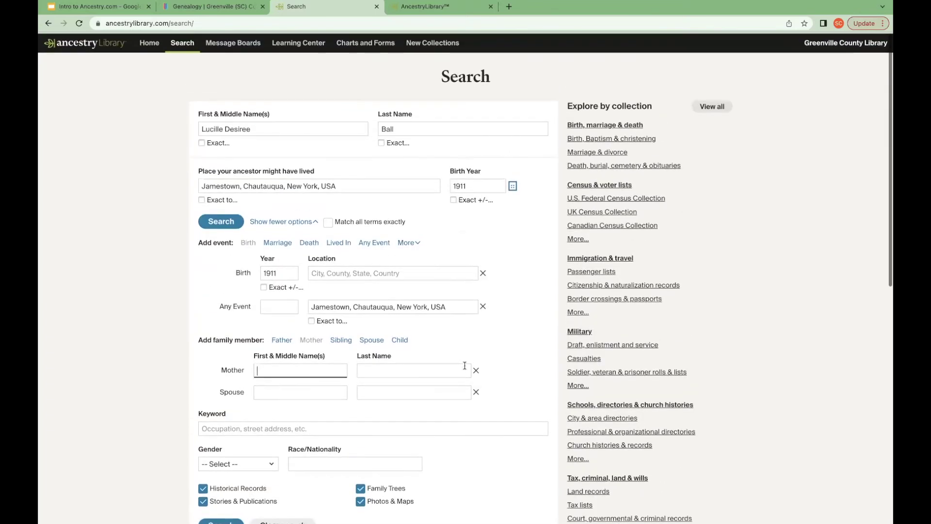
click(289, 221)
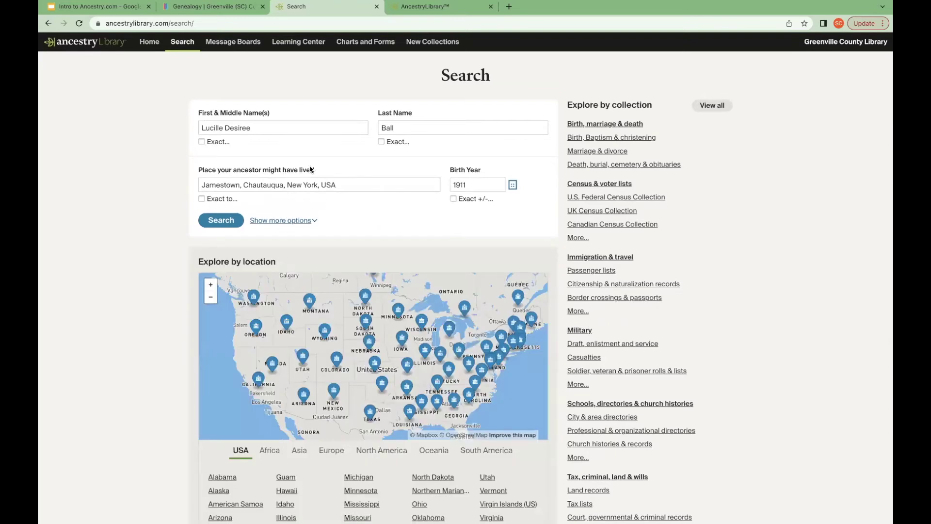
click(217, 221)
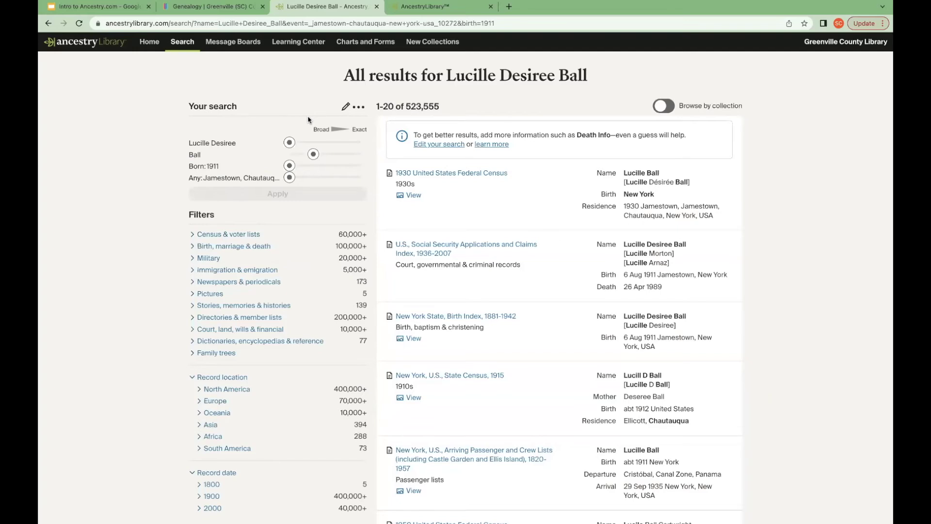
Narrow the birth year to +/-10 years and the last name to exact and similar, and apply both to the results.
mouse_move(446, 244)
mouse_move(313, 156)
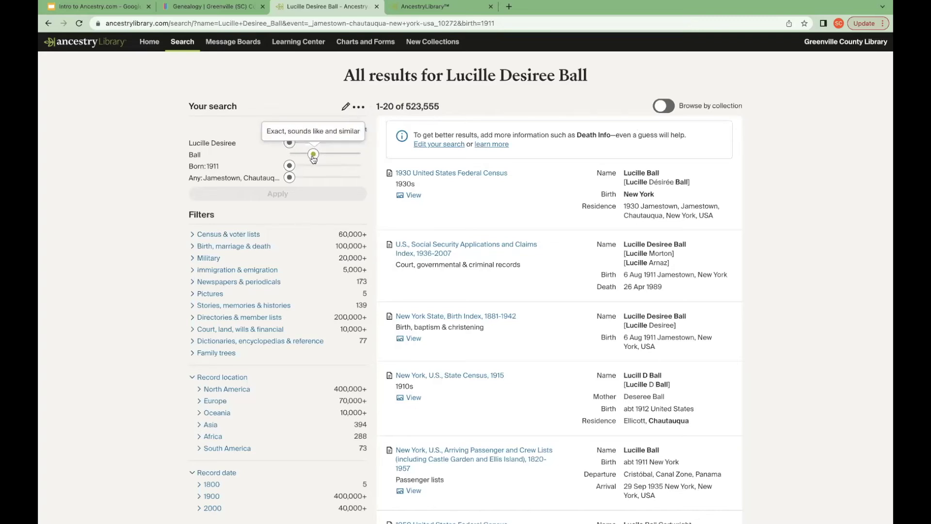
mouse_move(290, 166)
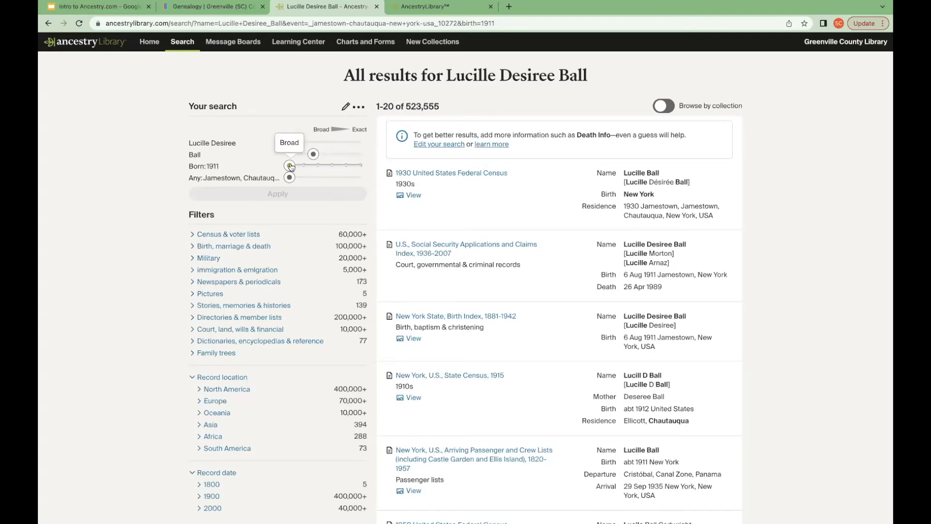
drag(290, 167, 304, 166)
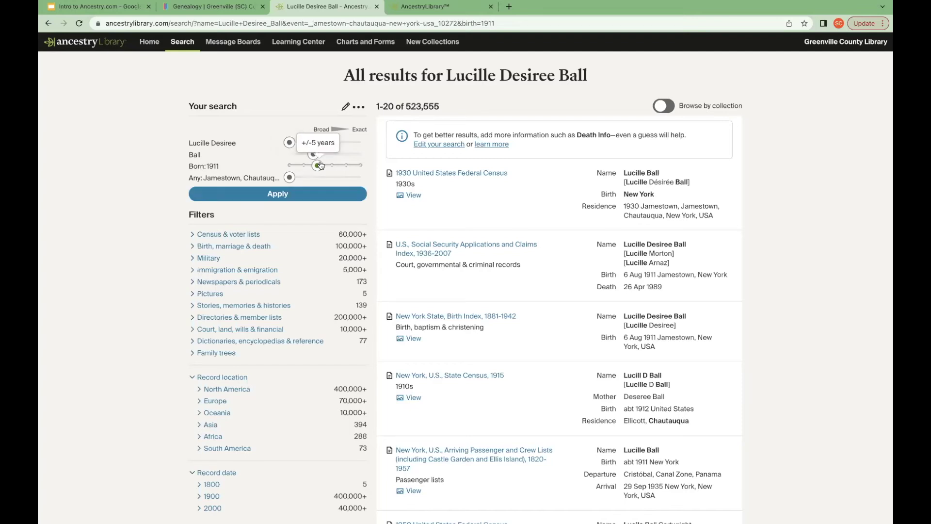
mouse_move(315, 165)
mouse_down()
mouse_move(331, 165)
mouse_move(303, 167)
mouse_up()
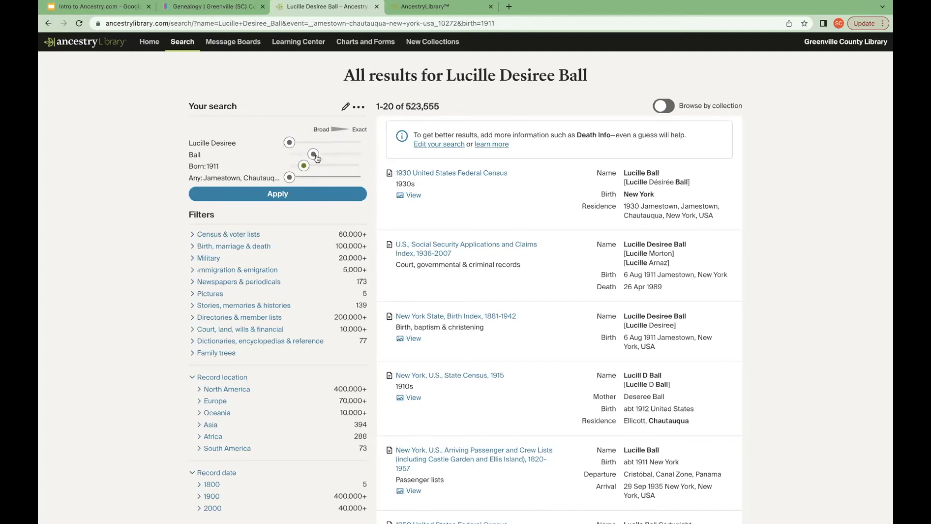
mouse_move(314, 159)
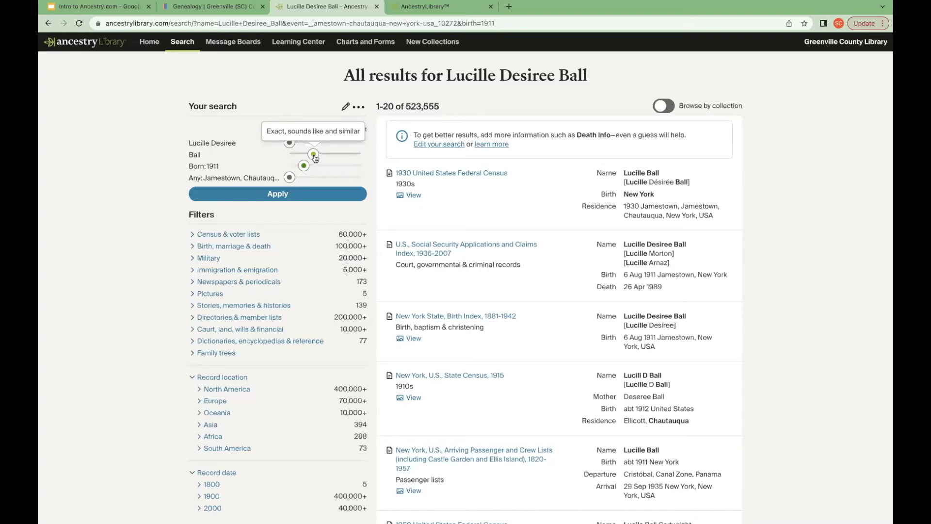
drag(315, 158, 332, 156)
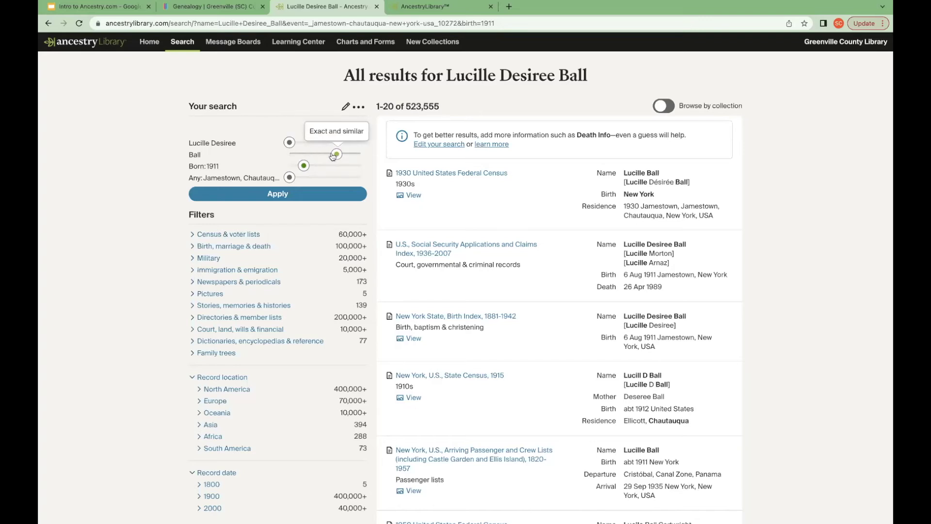
click(271, 197)
click(270, 195)
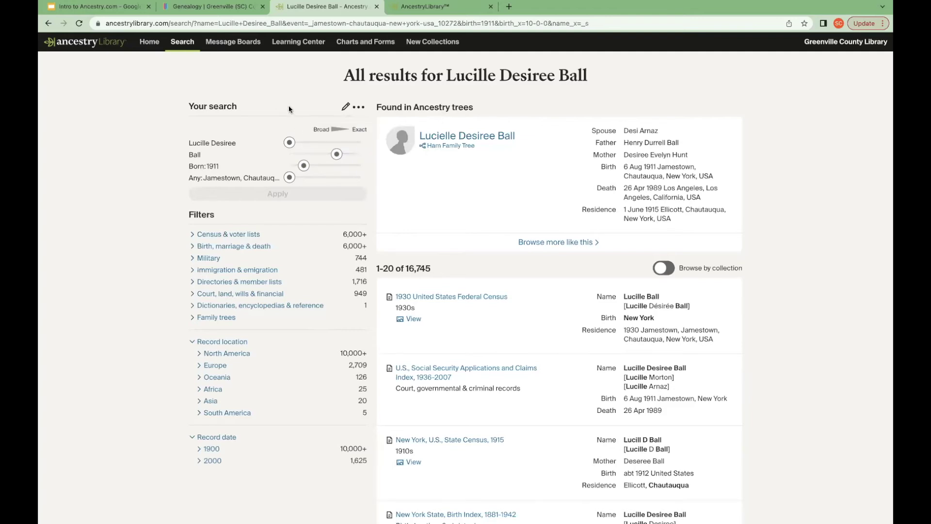
Edit the search to add Desi Arnaz as the spouse and rerun it.
click(345, 109)
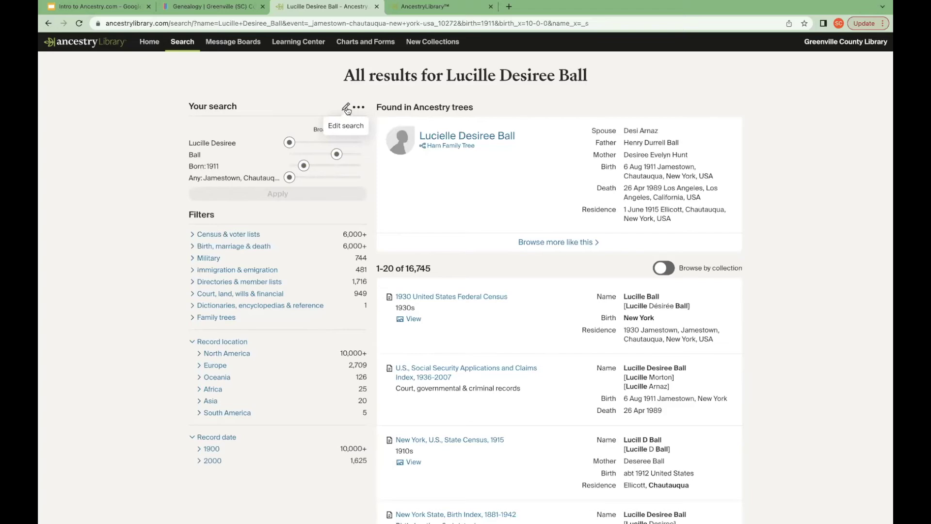
click(345, 109)
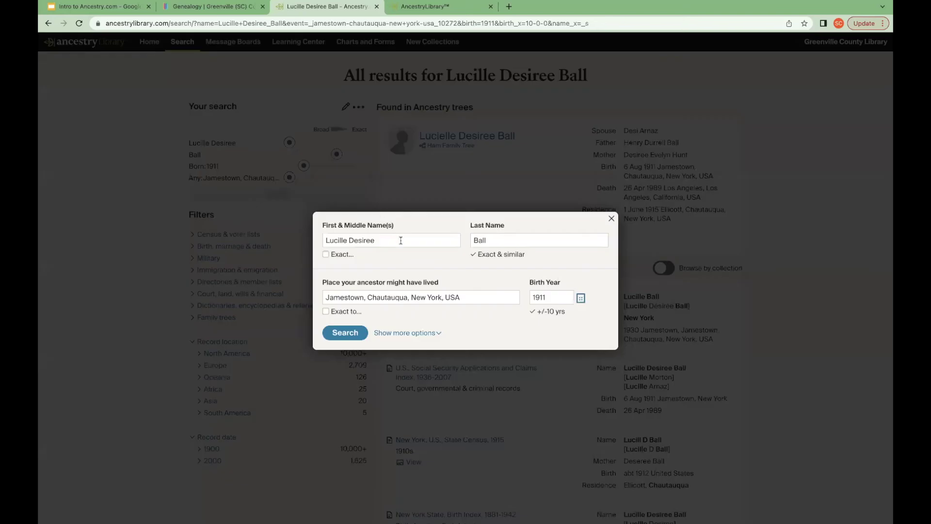
click(421, 333)
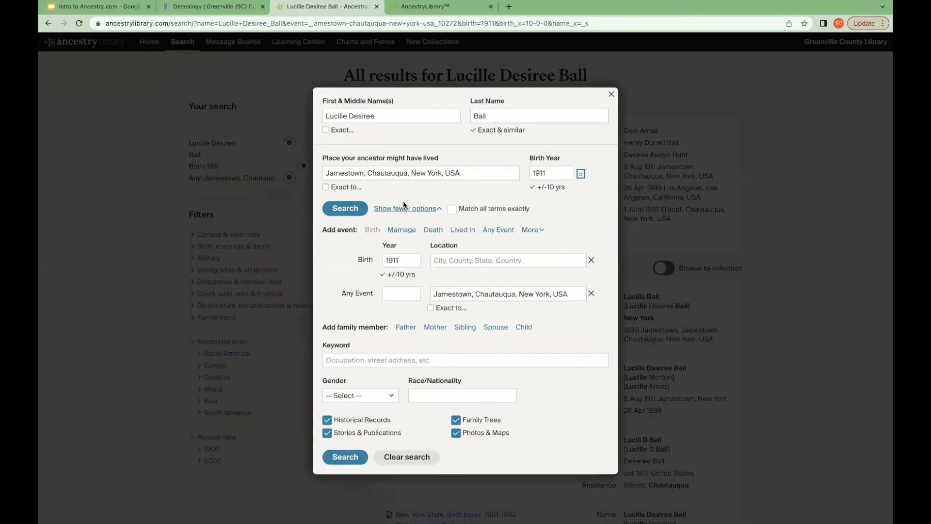
click(491, 328)
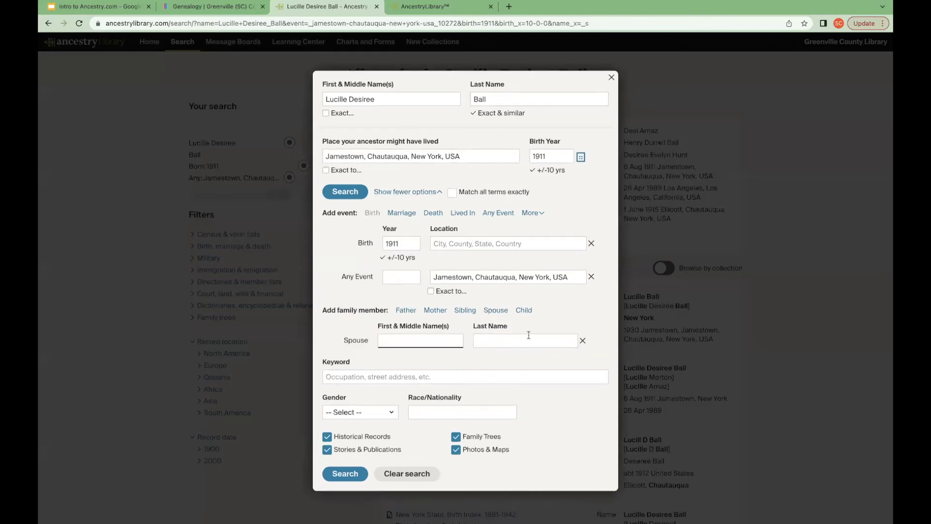
text(Desi)
key(Tab)
text(Arnax)
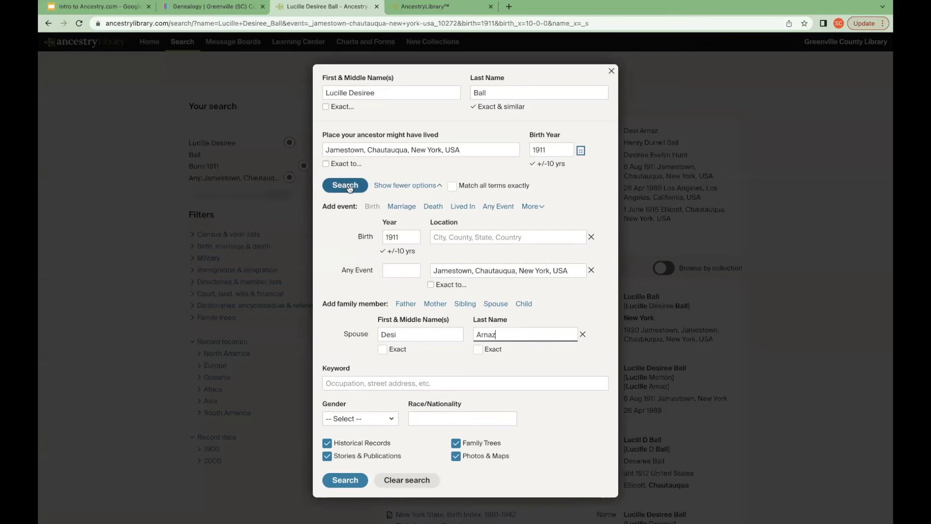
click(347, 186)
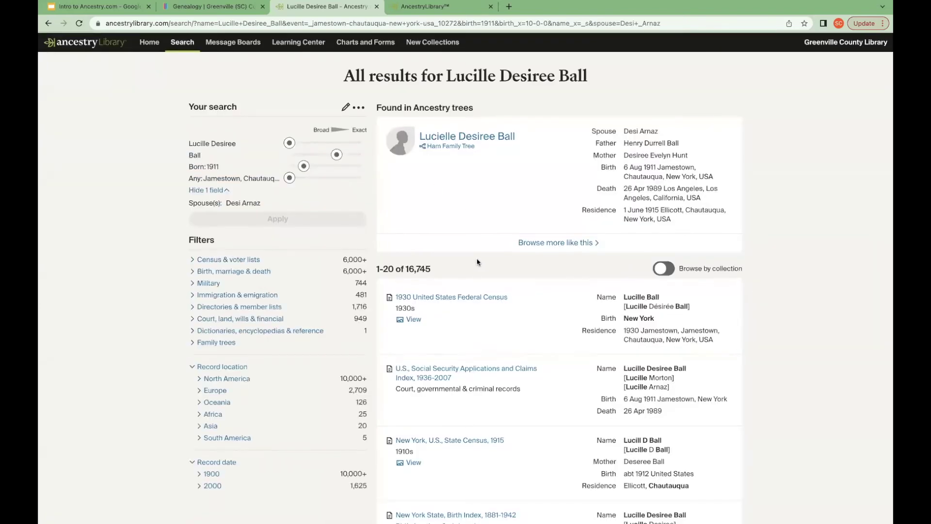
Examine the list of matching records and the details given for each result.
scroll(478, 262, down, 1)
scroll(478, 262, down, 3)
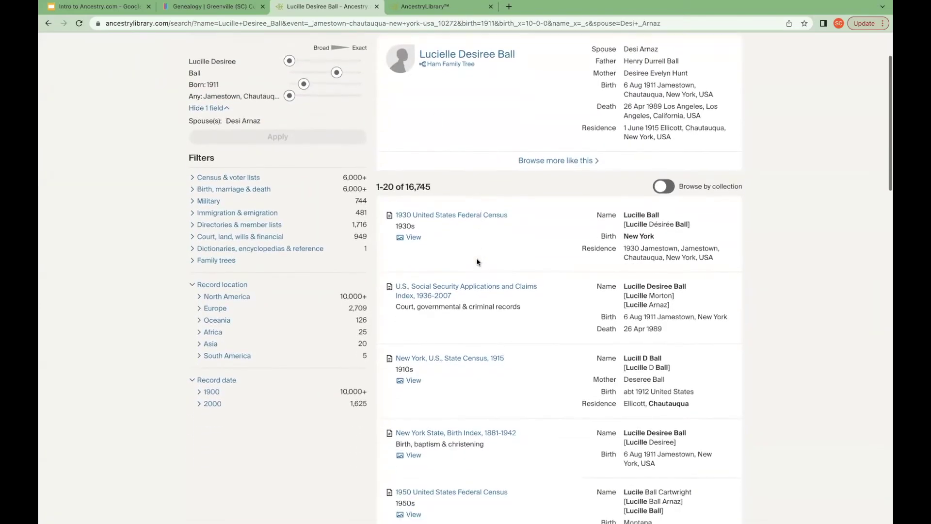
scroll(478, 262, up, 1)
scroll(477, 262, up, 3)
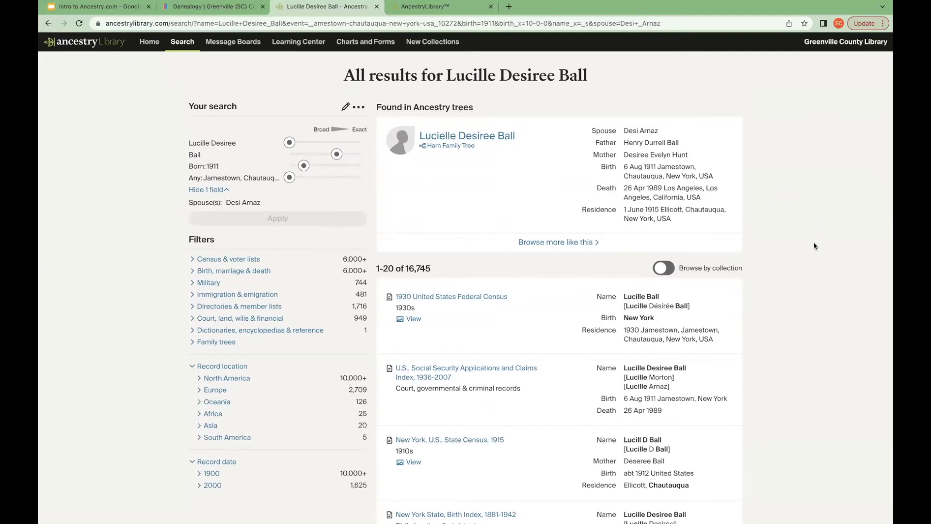
scroll(814, 246, down, 3)
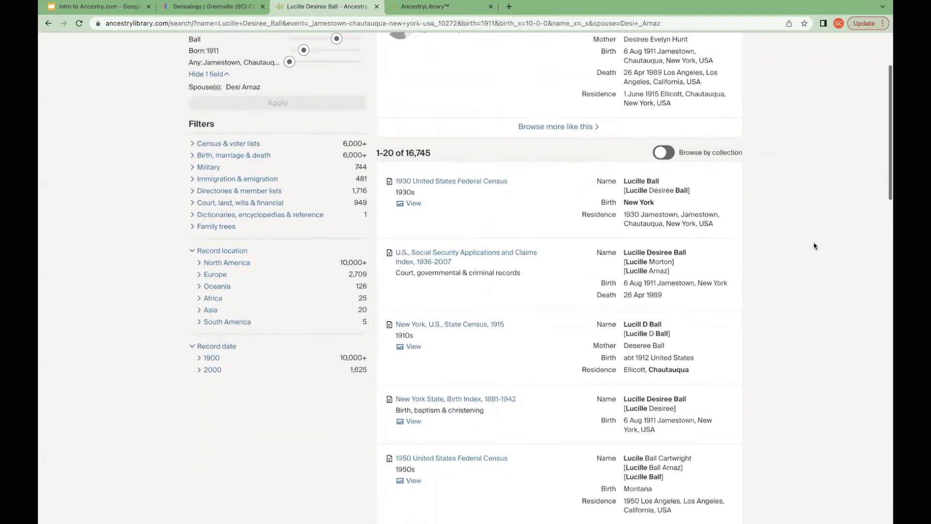
scroll(815, 246, down, 2)
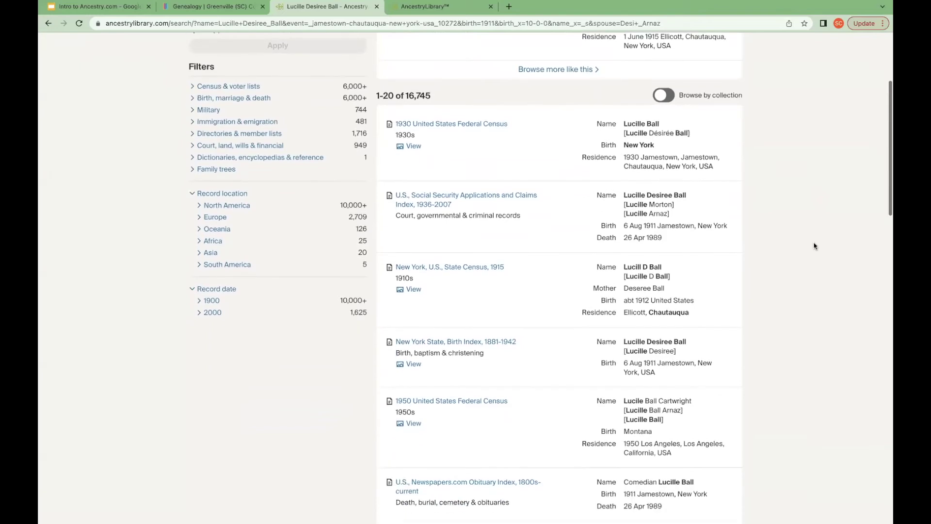
scroll(815, 246, down, 2)
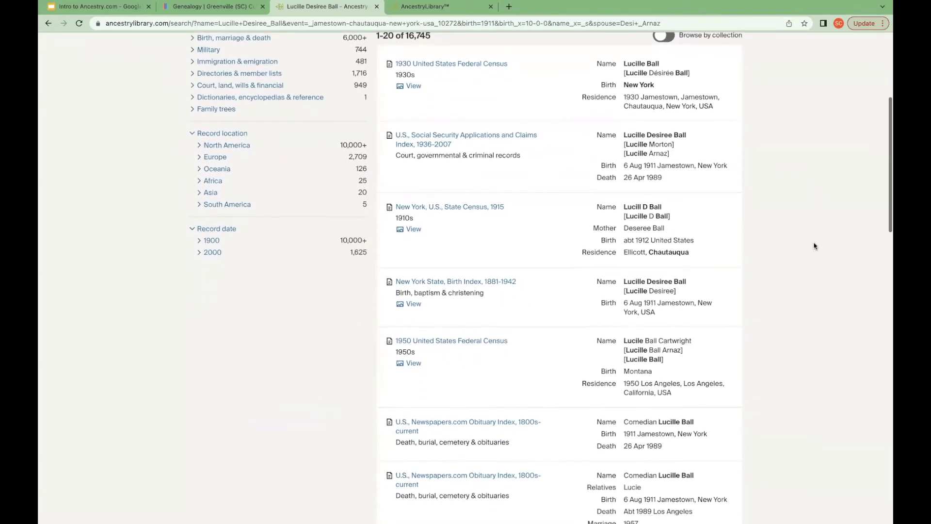
scroll(814, 246, up, 6)
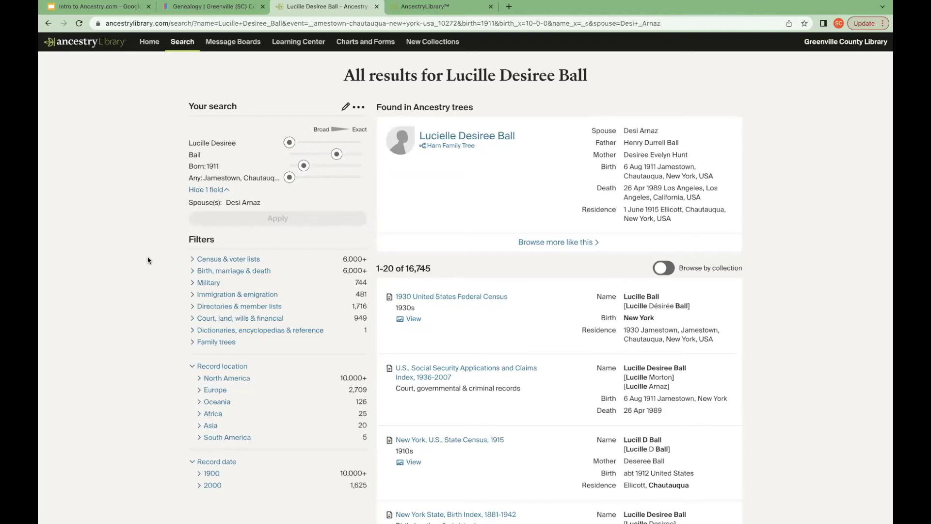
Filter the results to census and voter lists from the 1950s and open the first 1950 United States Federal Census record.
click(216, 261)
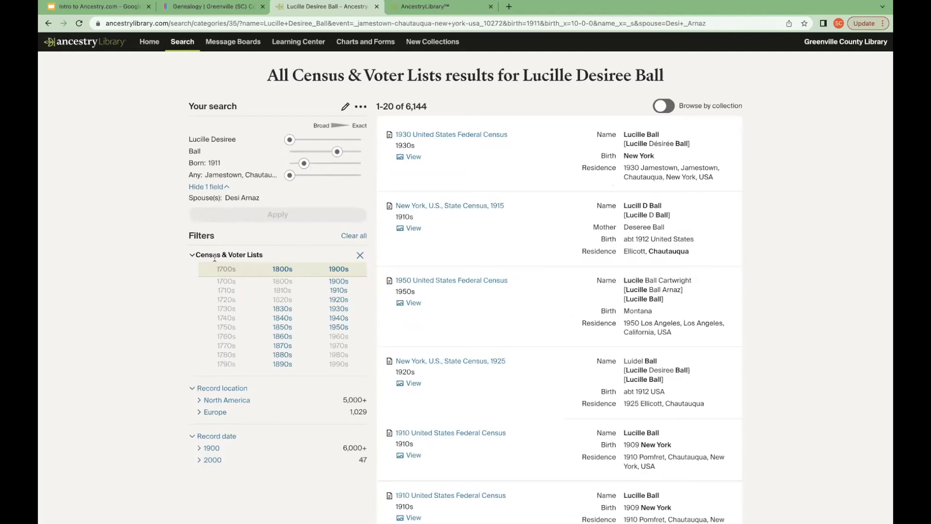
click(338, 328)
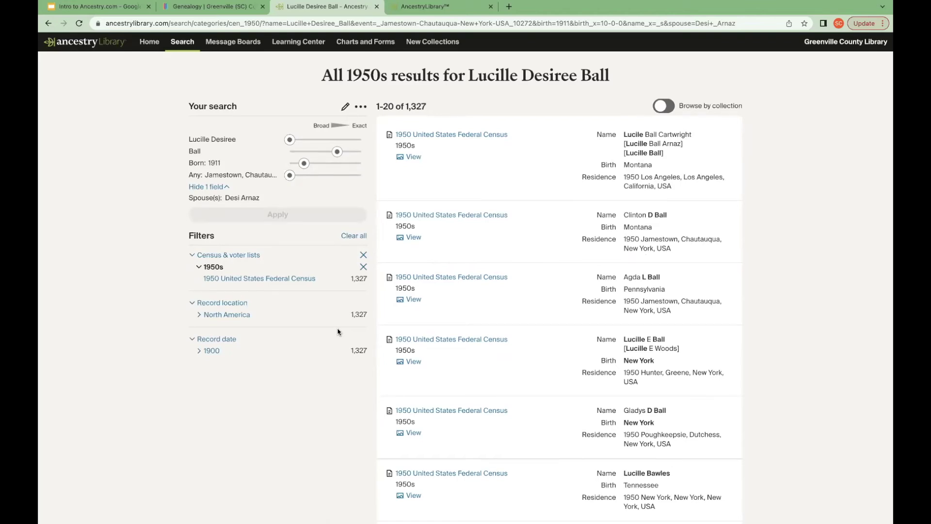
mouse_move(453, 139)
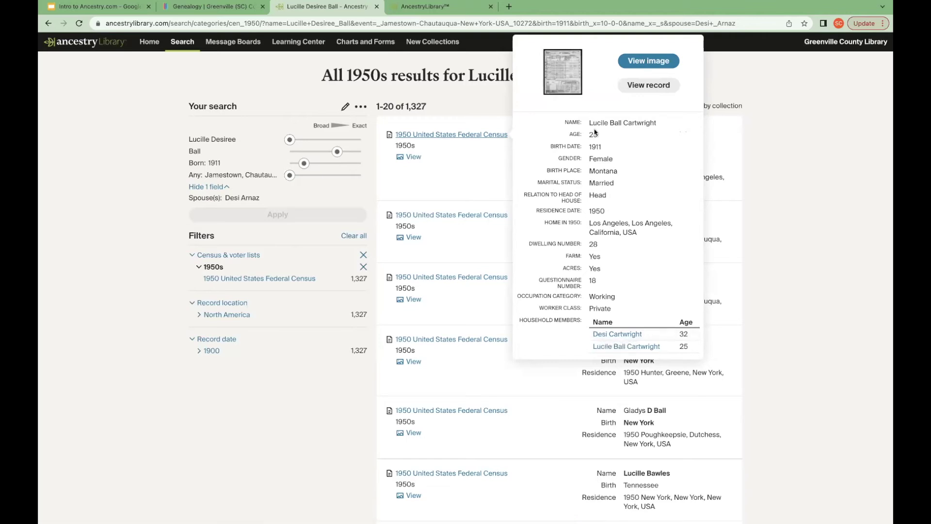
click(446, 138)
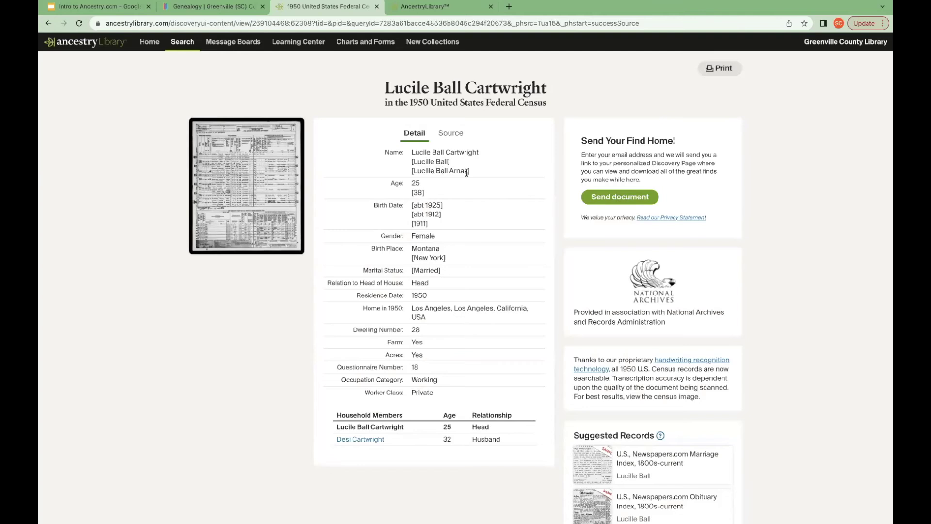
Review the record's details, open its scanned census page and enlarge the lines for Lucille Ball's household.
mouse_move(433, 211)
mouse_move(438, 256)
click(241, 166)
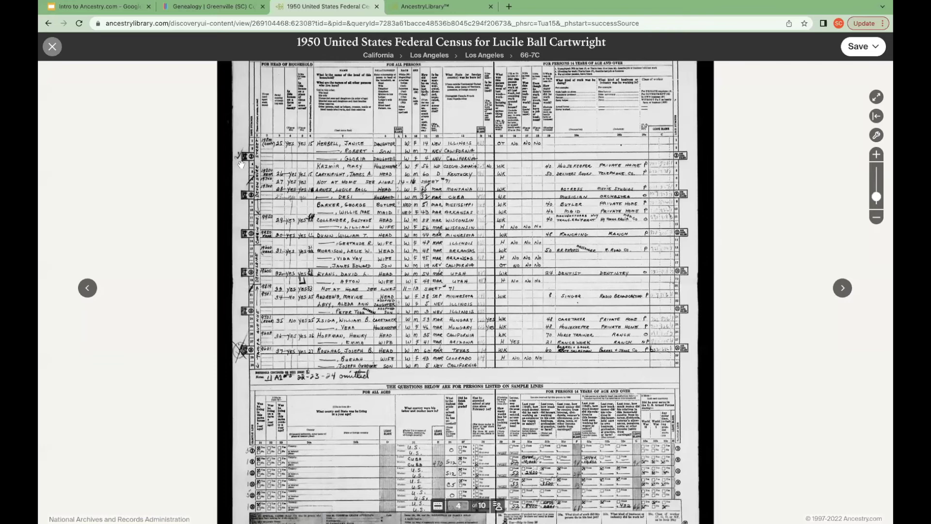
click(876, 155)
drag(632, 206, 679, 308)
click(877, 155)
drag(525, 137, 702, 334)
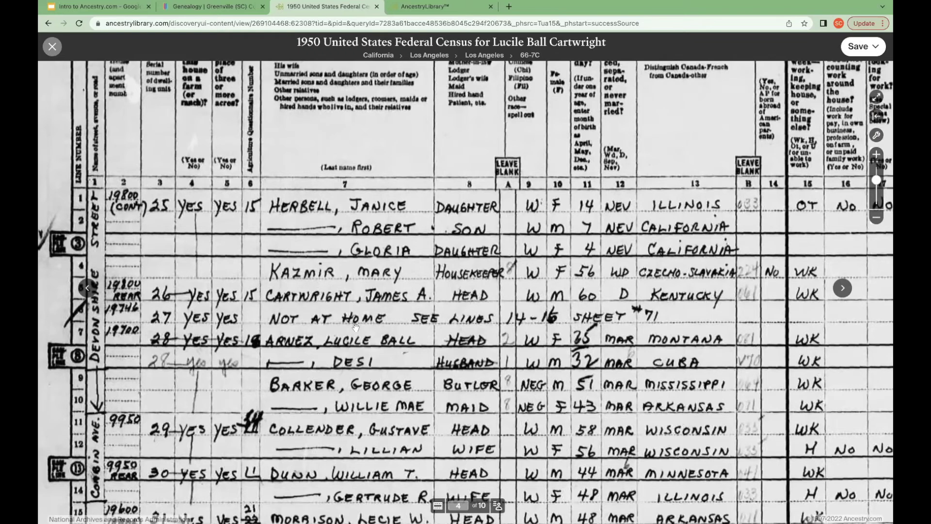
Examine the household's census lines against the column headings, including address, relationship, age, marital status and birthplace.
drag(357, 303, 351, 238)
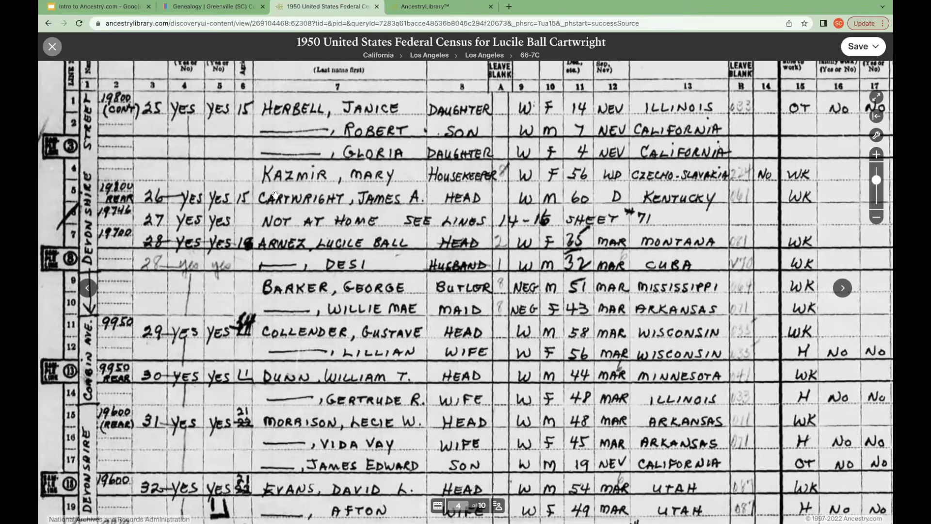
drag(244, 184, 256, 324)
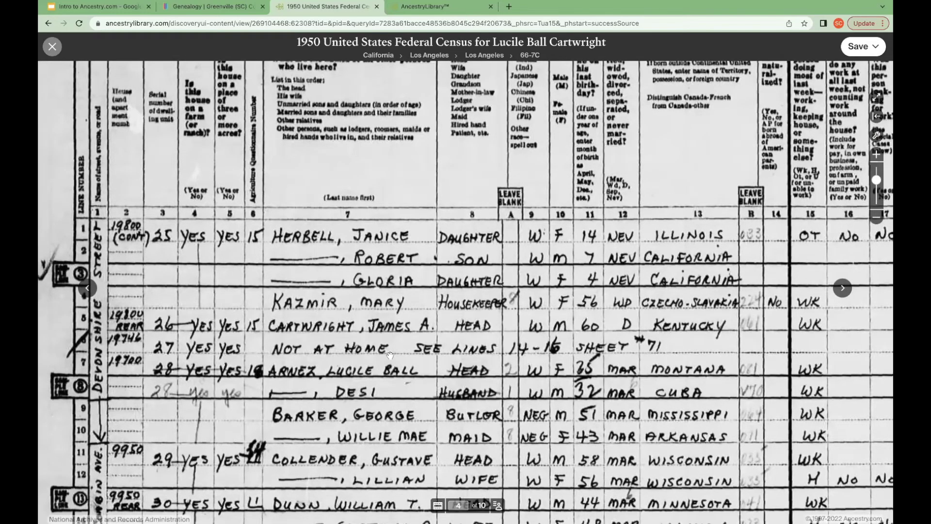
drag(391, 327, 417, 222)
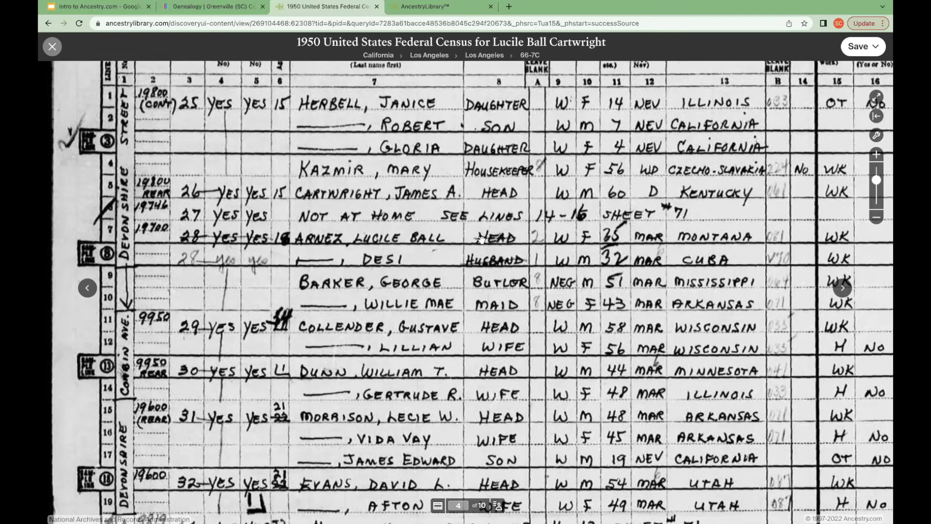
scroll(546, 265, right, 2)
drag(546, 265, 467, 300)
scroll(468, 299, up, 3)
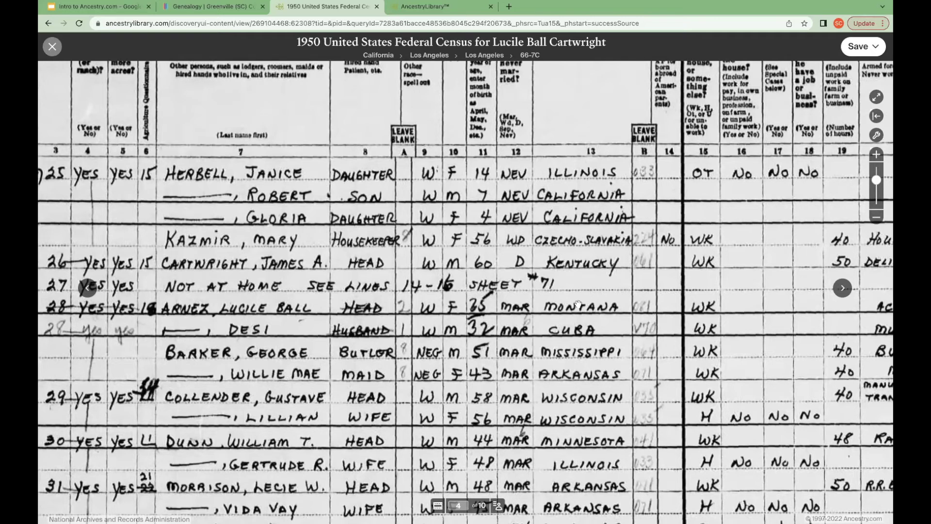
drag(552, 309, 576, 310)
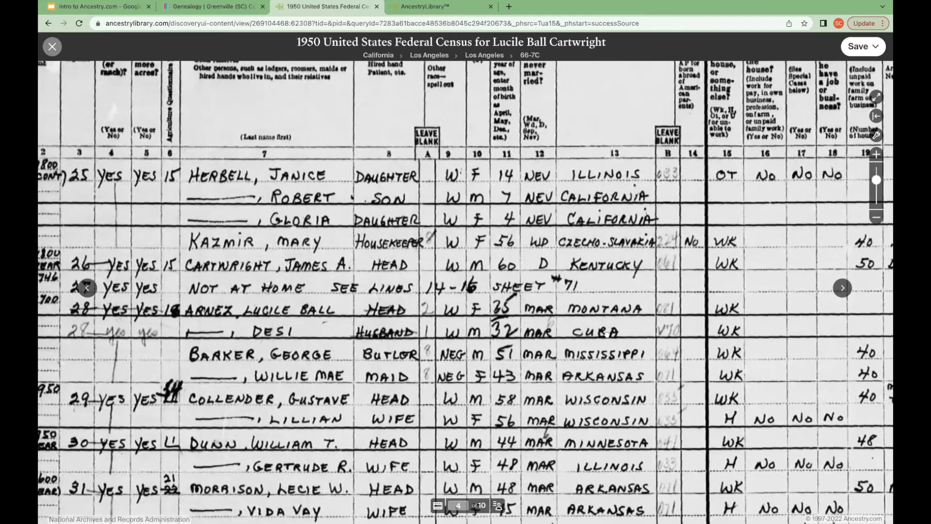
scroll(609, 354, up, 3)
drag(609, 354, 593, 335)
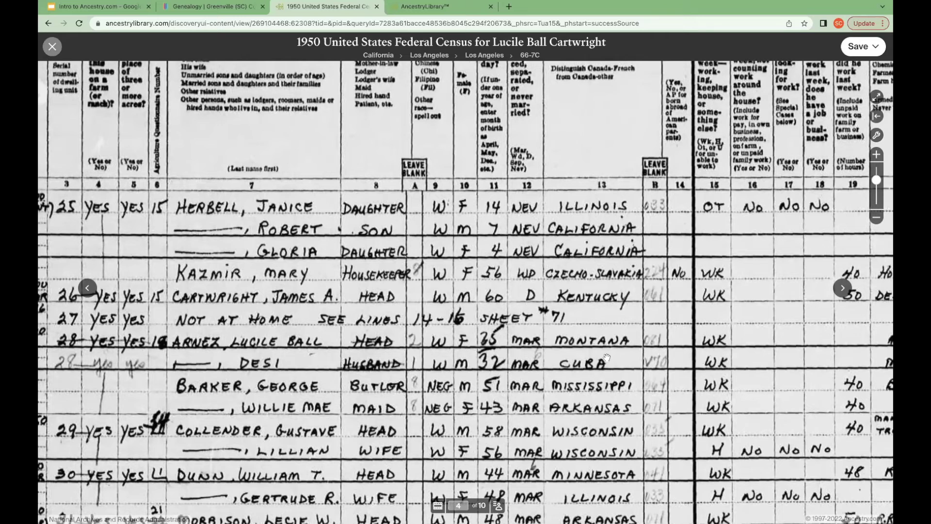
drag(451, 342, 546, 338)
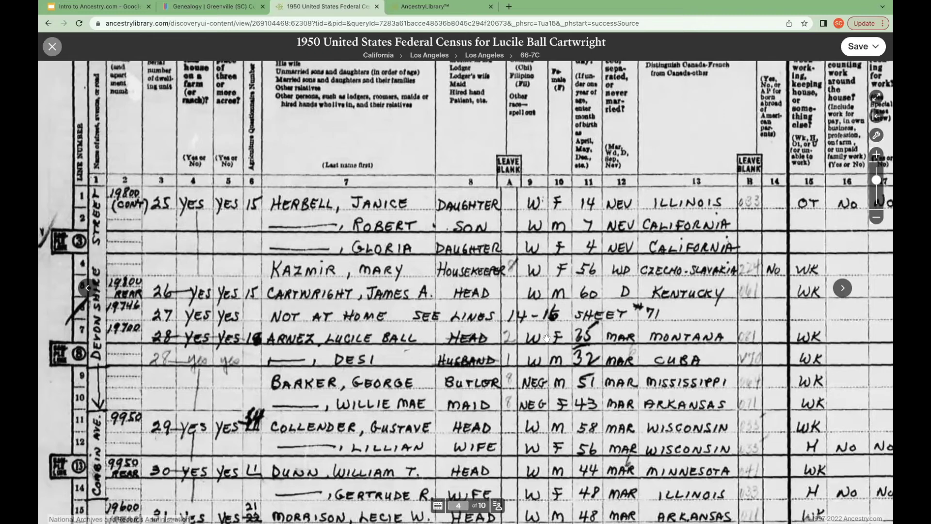
Examine the employment, occupation and industry columns for the Ball household, following each line across from the names.
drag(132, 303, 168, 319)
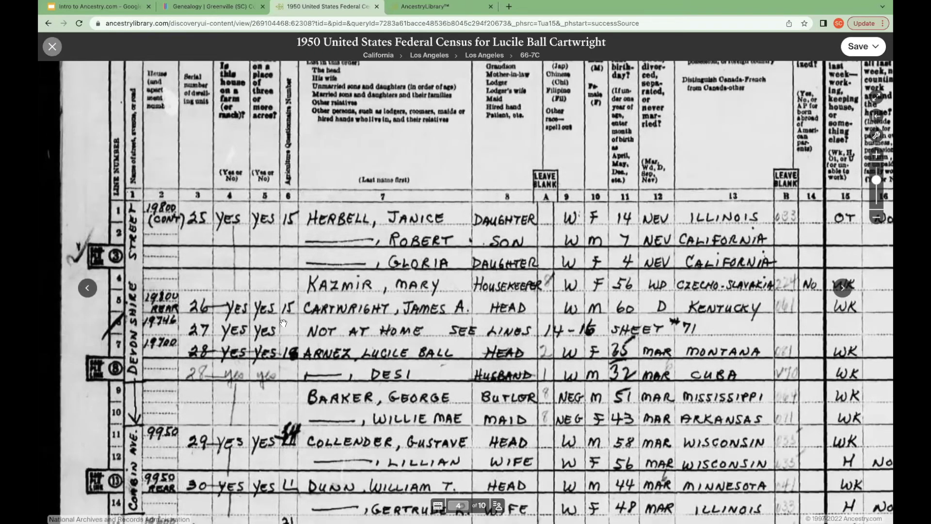
drag(571, 353, 460, 350)
drag(732, 324, 501, 294)
drag(656, 317, 570, 309)
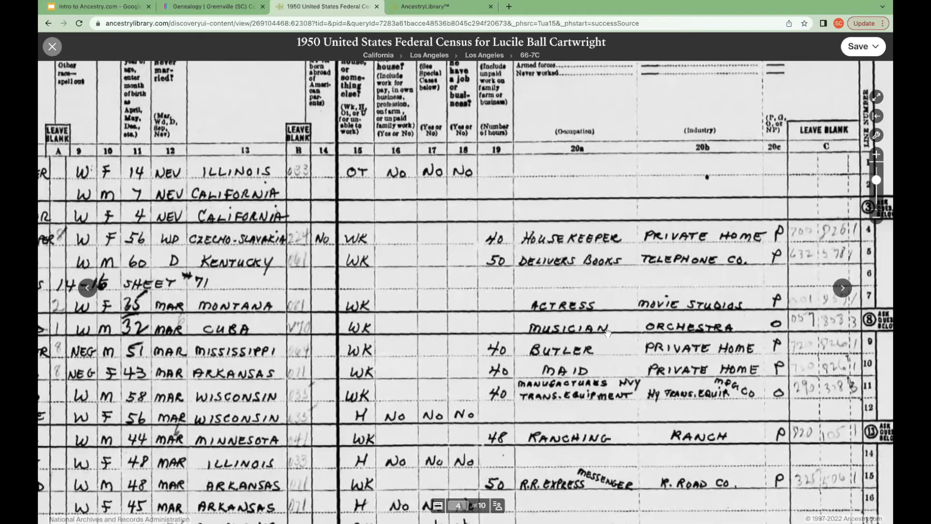
mouse_move(704, 323)
mouse_down()
mouse_move(656, 327)
mouse_move(703, 321)
mouse_up()
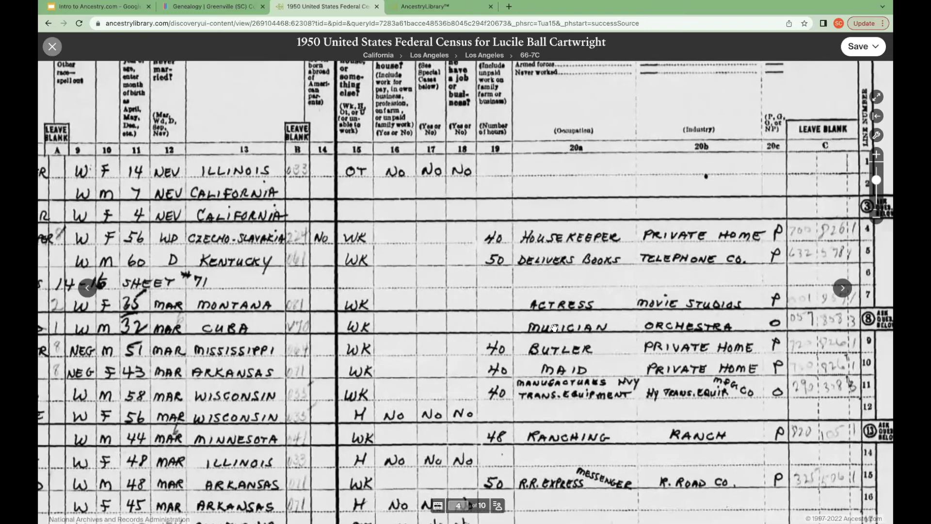
drag(463, 327, 543, 354)
drag(354, 341, 518, 321)
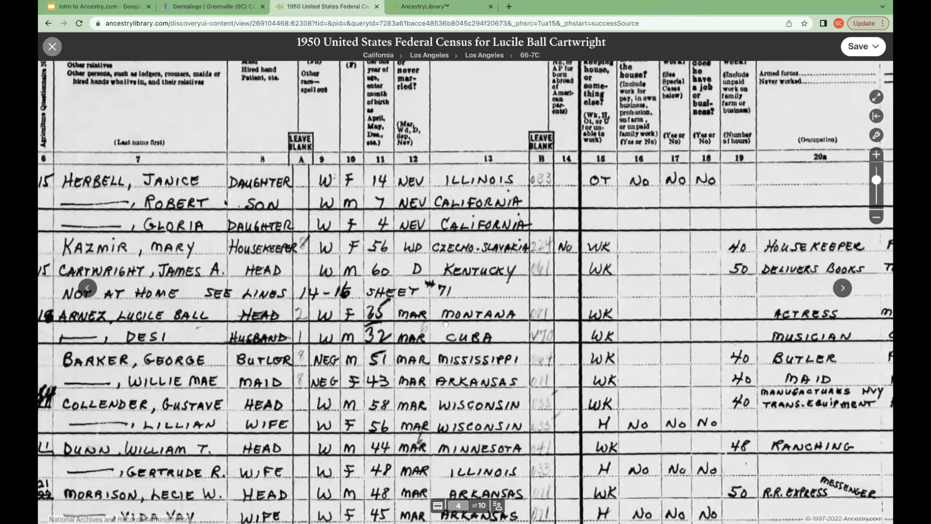
drag(447, 325, 597, 299)
drag(330, 268, 440, 251)
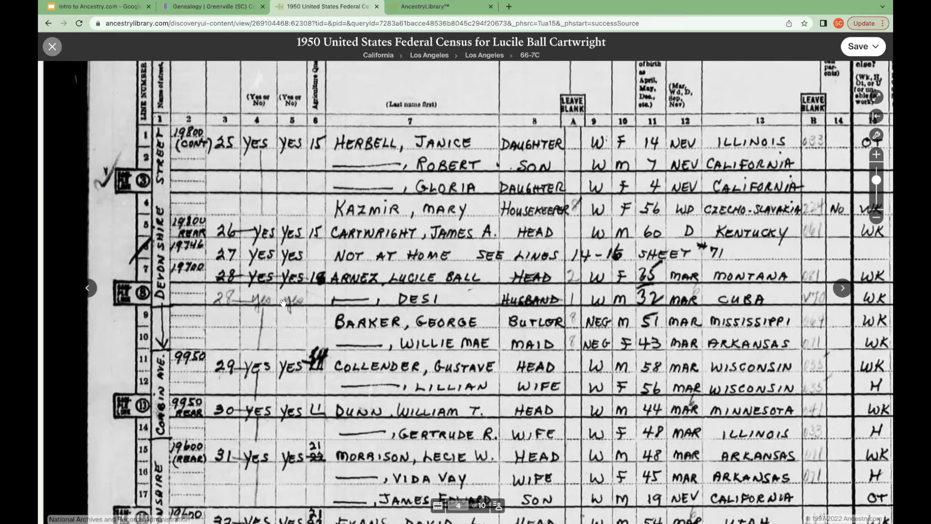
Examine the sample-line questions at the foot of the census page for line 8, including parents' birthplace, schooling and 1949 income.
scroll(294, 309, down, 2)
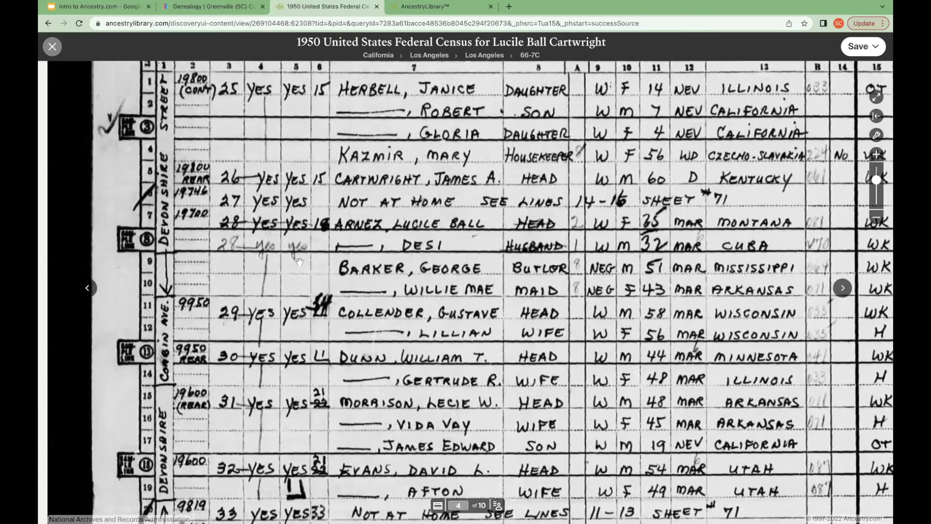
scroll(352, 380, down, 8)
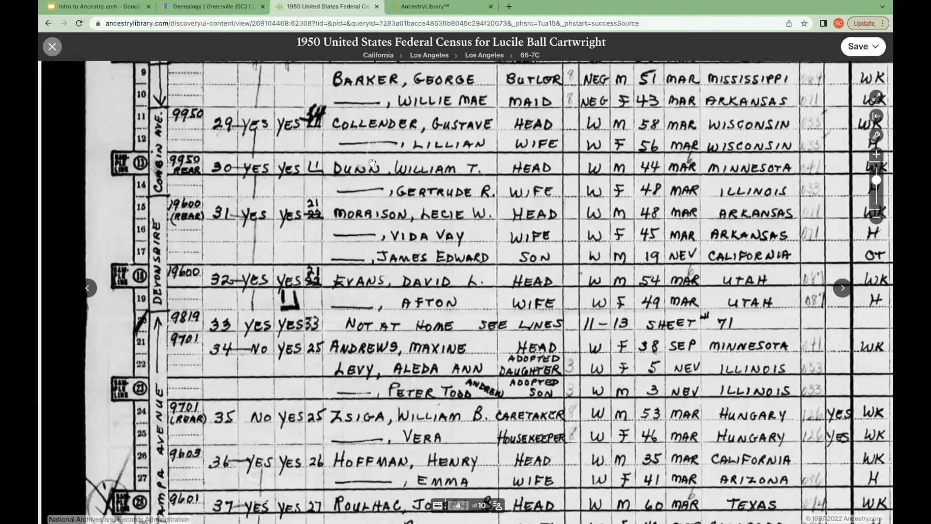
scroll(342, 193, down, 4)
scroll(355, 373, down, 3)
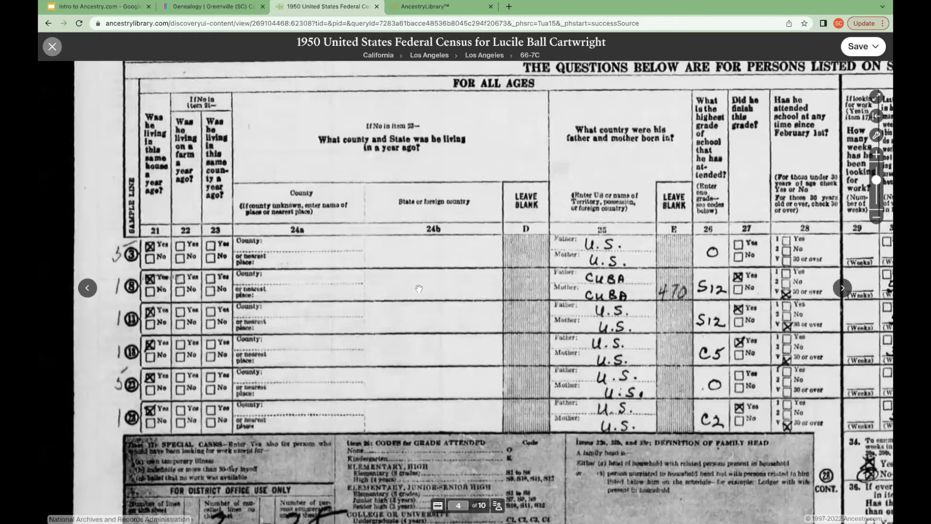
scroll(525, 298, right, 5)
scroll(534, 310, up, 1)
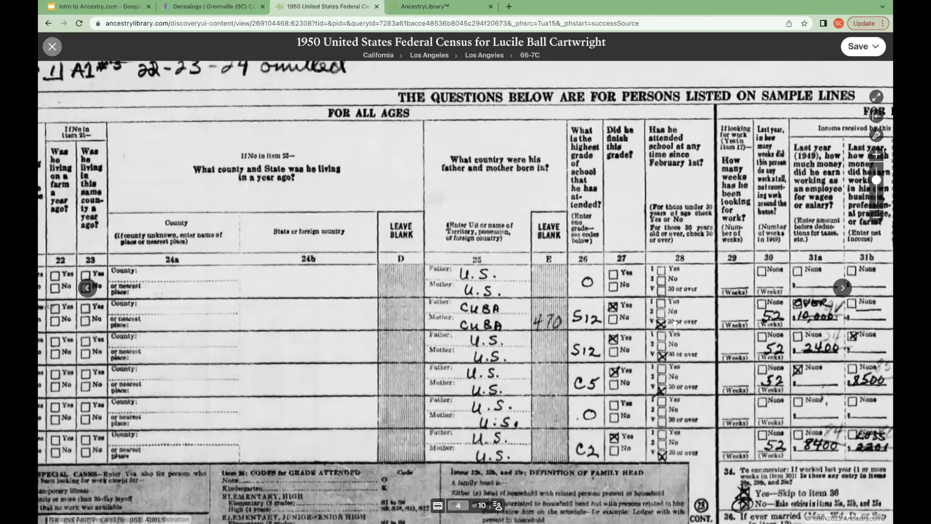
scroll(554, 331, right, 3)
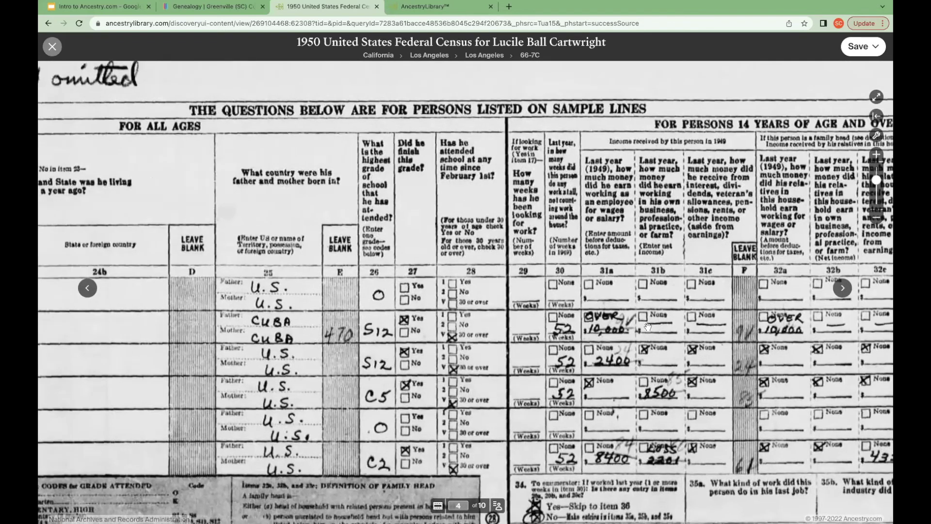
scroll(534, 326, right, 2)
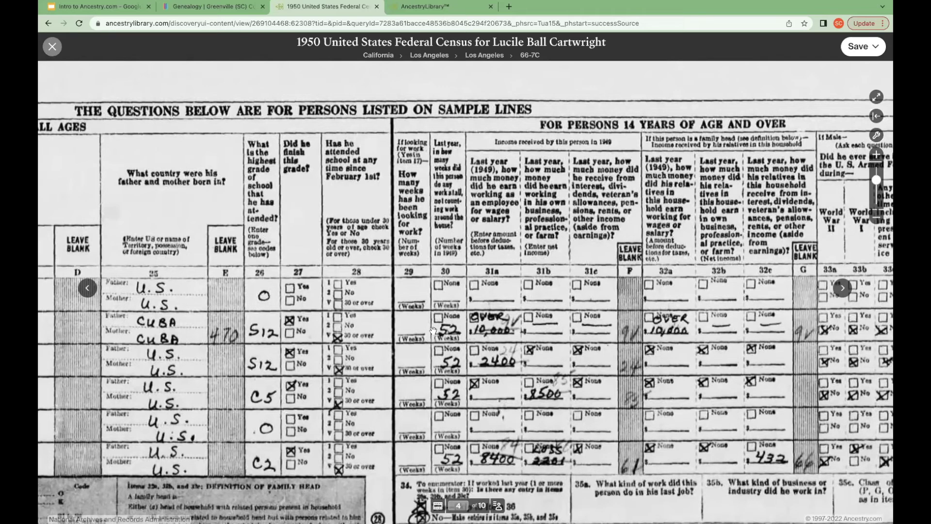
drag(232, 326, 389, 320)
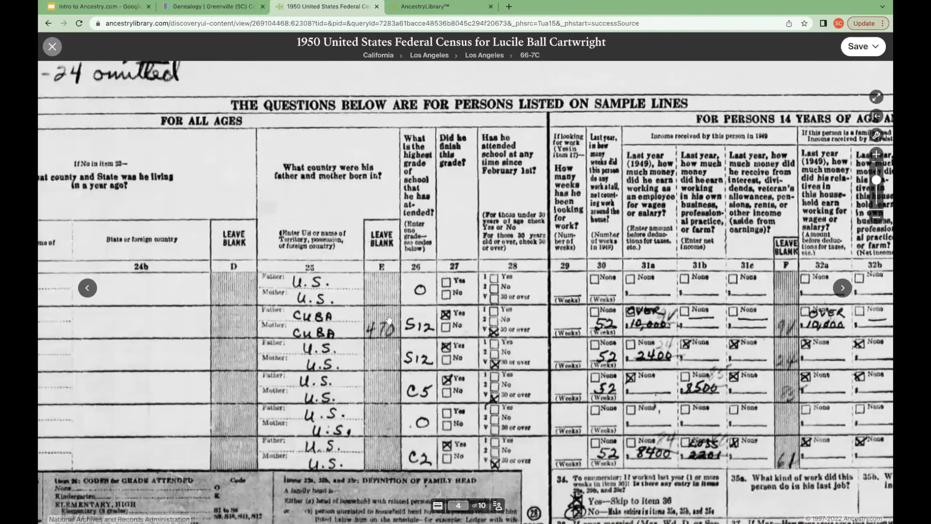
drag(547, 301, 615, 316)
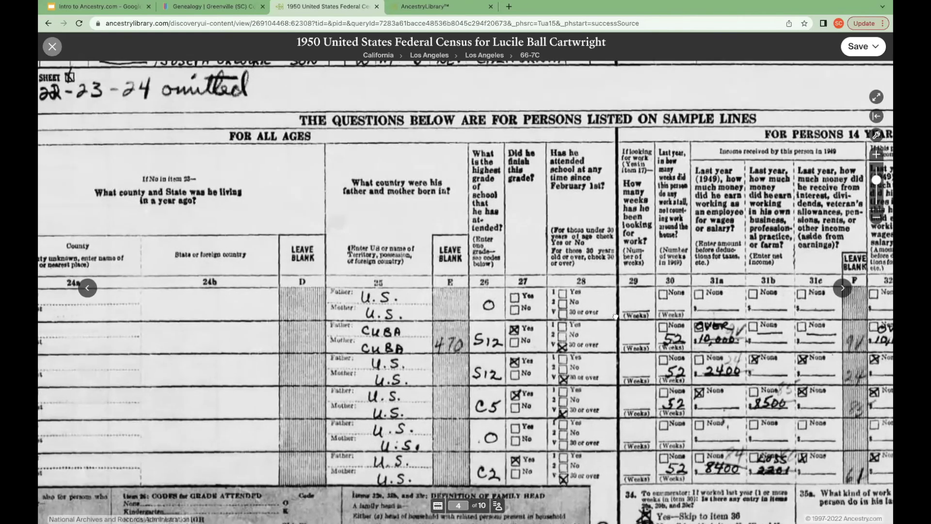
scroll(615, 316, down, 3)
scroll(647, 125, down, 2)
scroll(630, 126, up, 6)
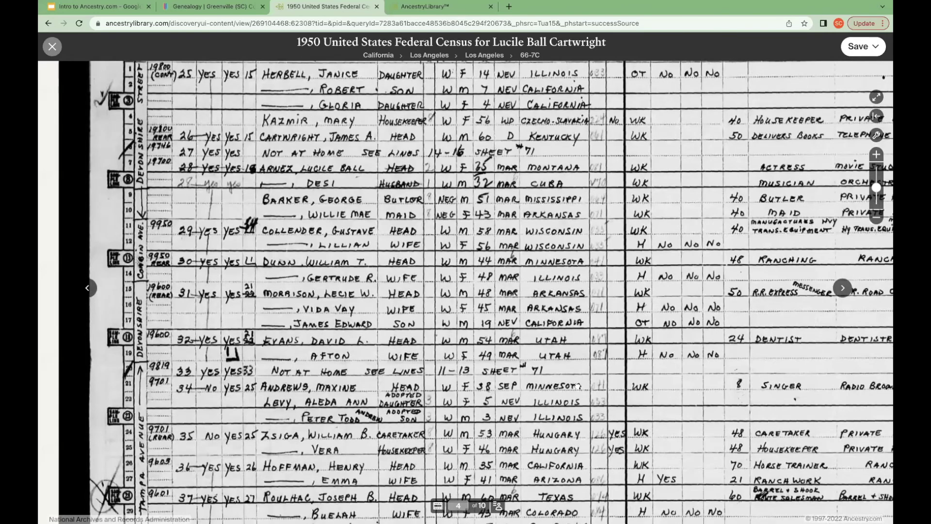
scroll(576, 385, up, 4)
scroll(534, 306, right, 1)
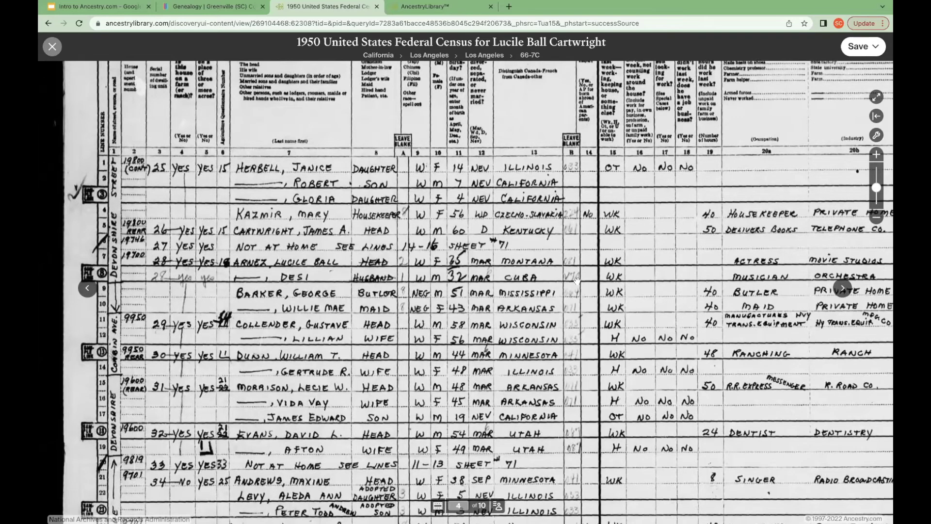
Review the census image's tools and save options, and inspect the form for sending the image home without submitting it.
click(877, 136)
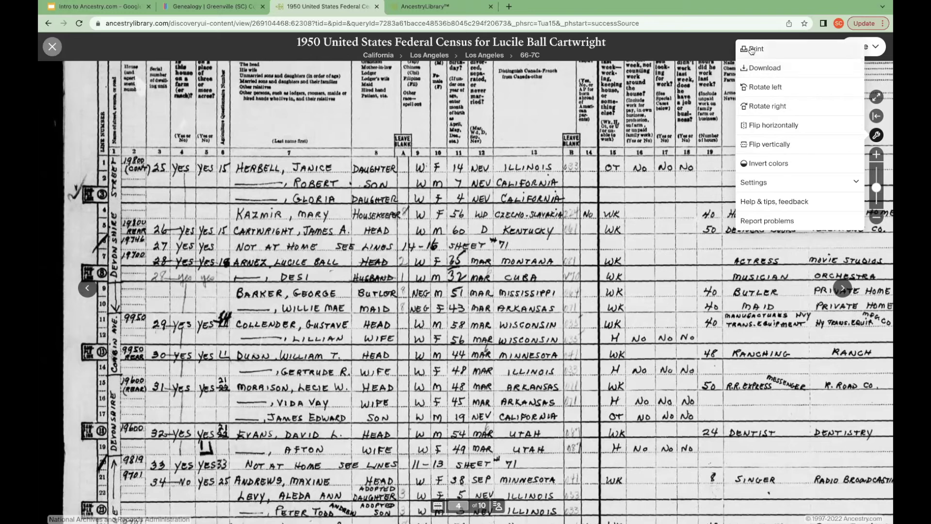
click(707, 55)
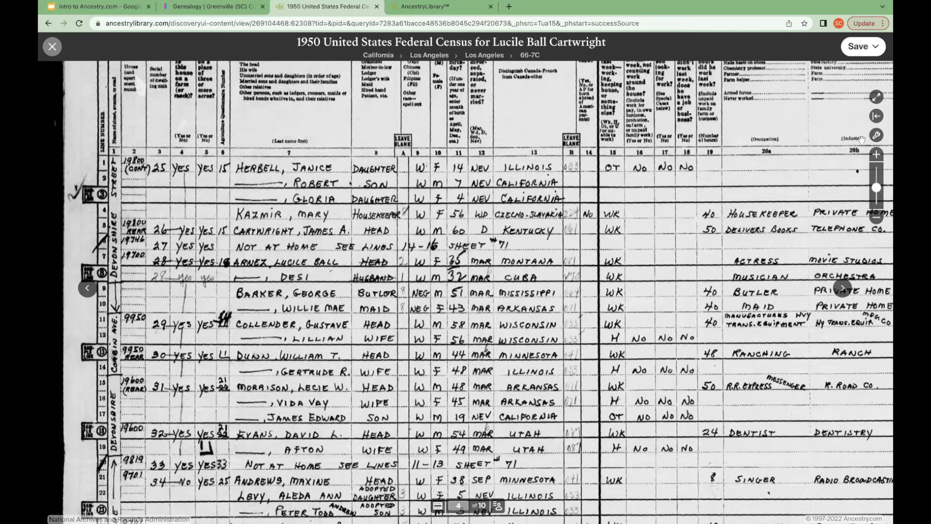
click(859, 48)
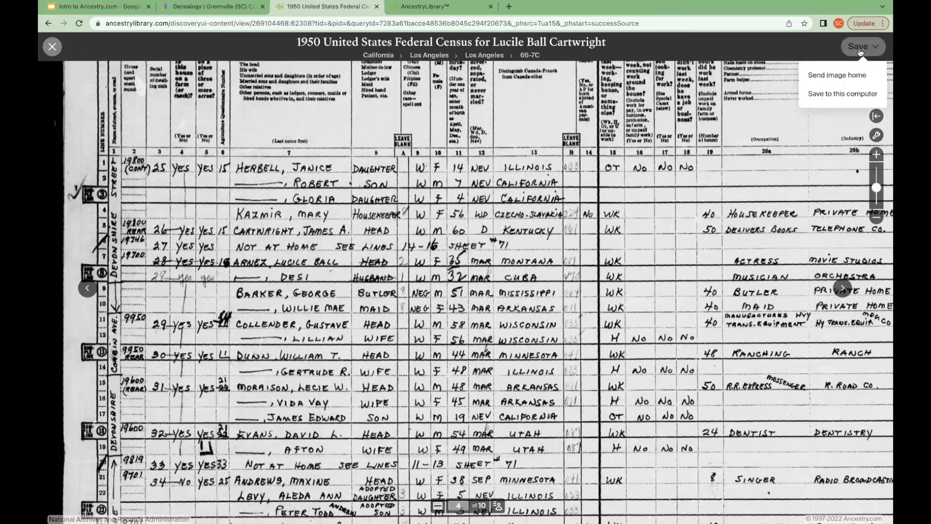
click(826, 75)
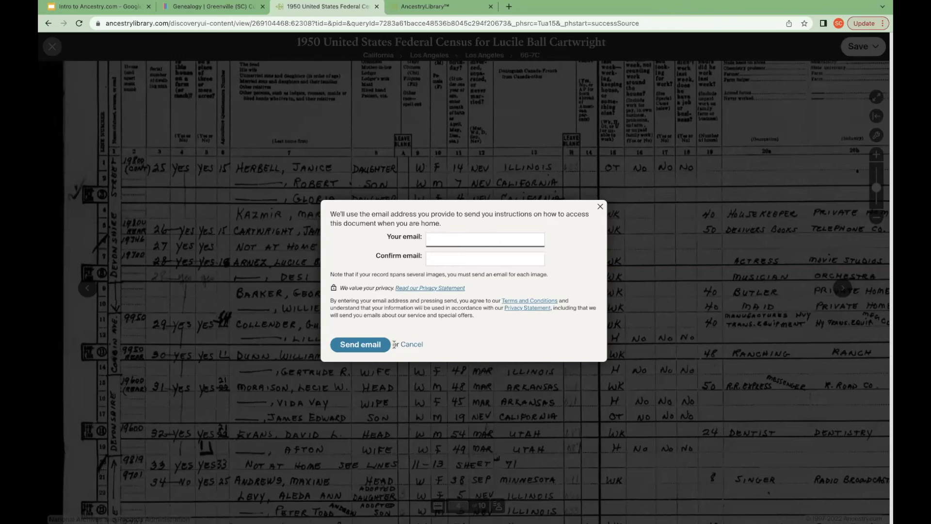
click(601, 207)
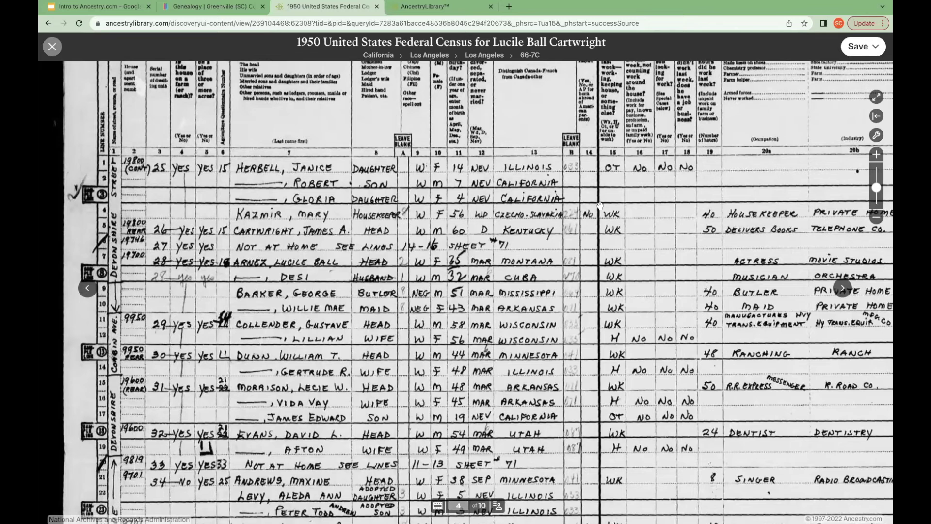
Show the filmstrip and the transcribed index beneath the census image, and expand the index to cover more lines.
click(877, 156)
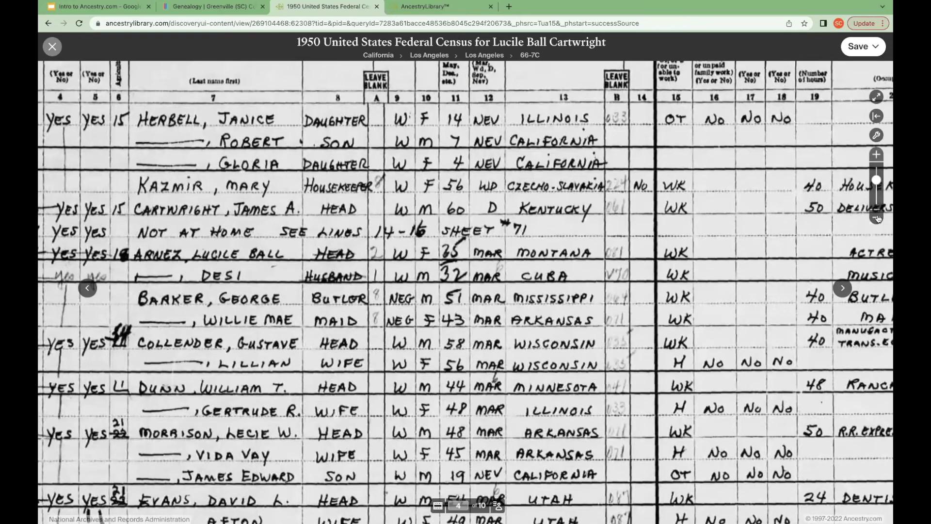
click(876, 222)
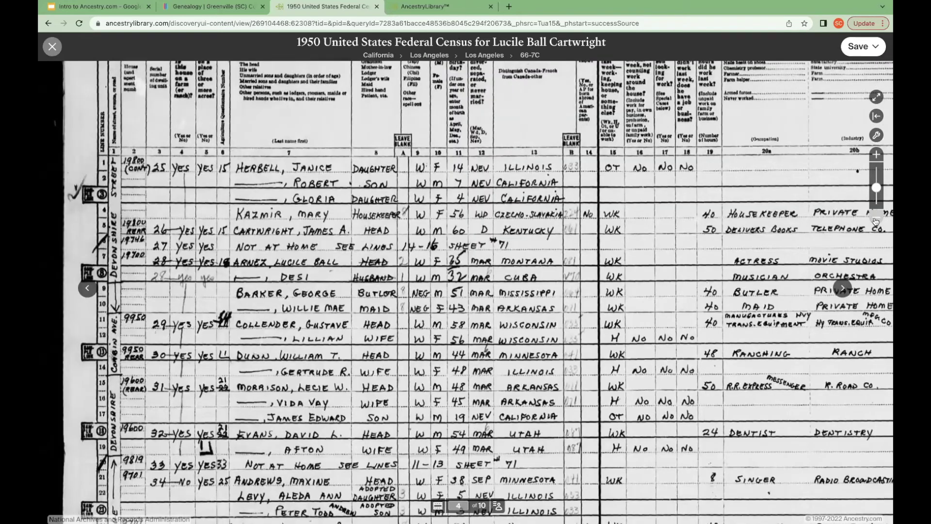
click(875, 186)
drag(875, 186, 875, 188)
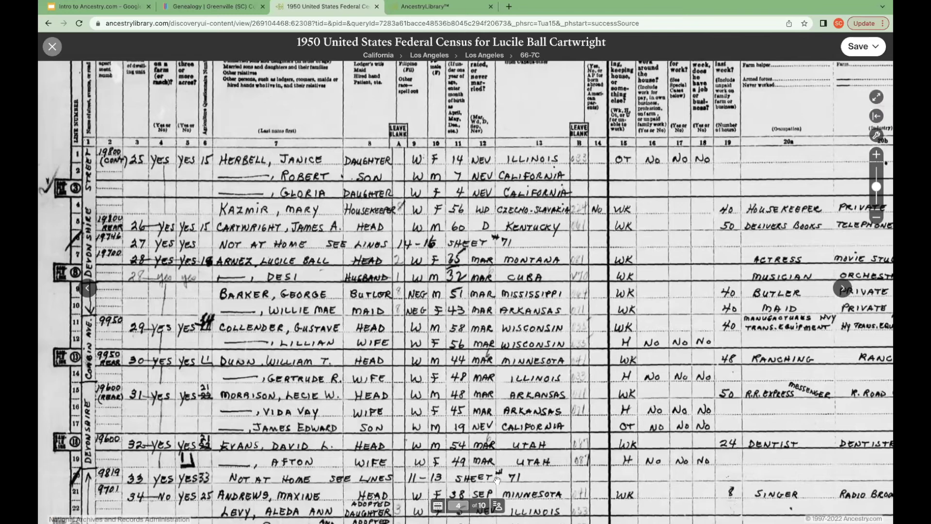
click(436, 506)
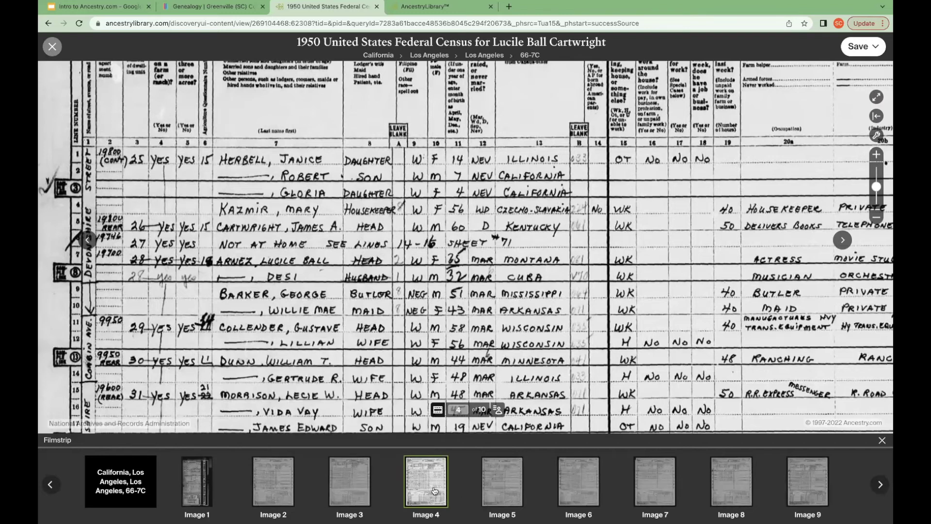
mouse_move(507, 486)
click(499, 413)
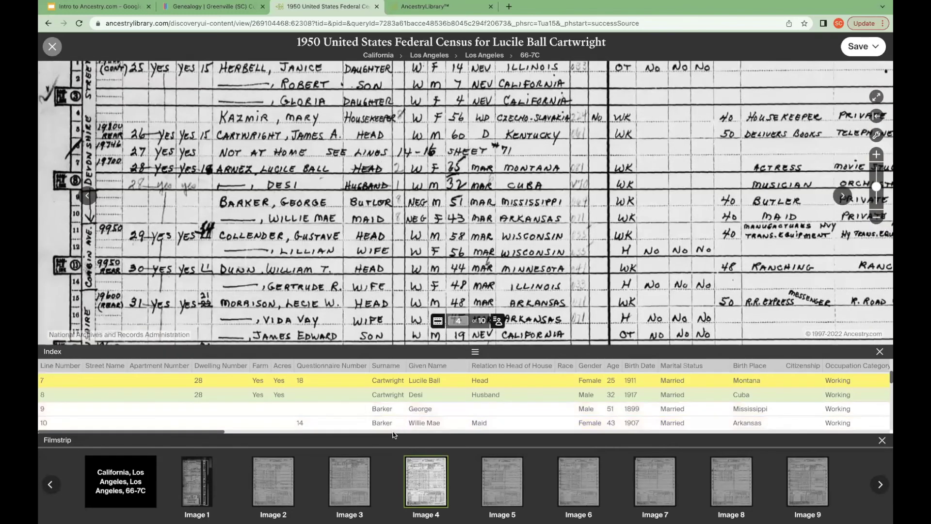
drag(476, 351, 458, 162)
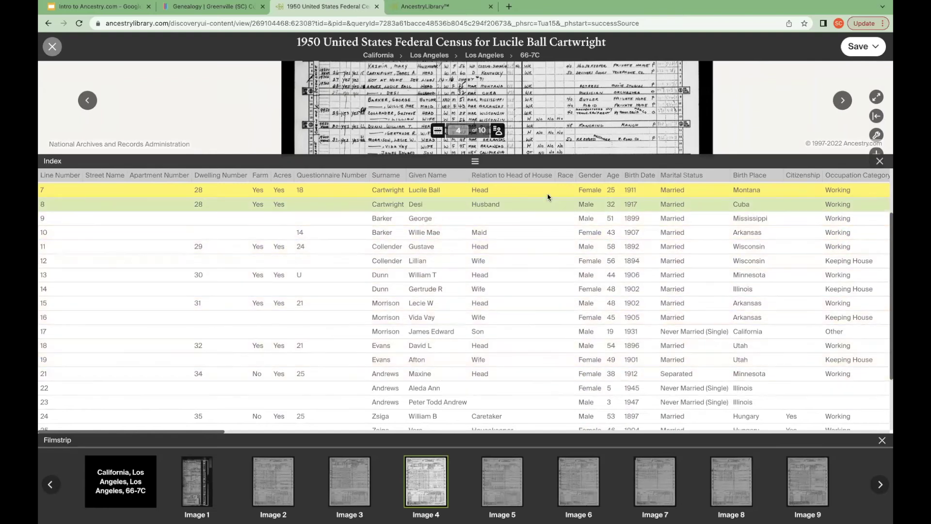
Close the index and enlarge the census page around the Ball household's lines.
click(880, 162)
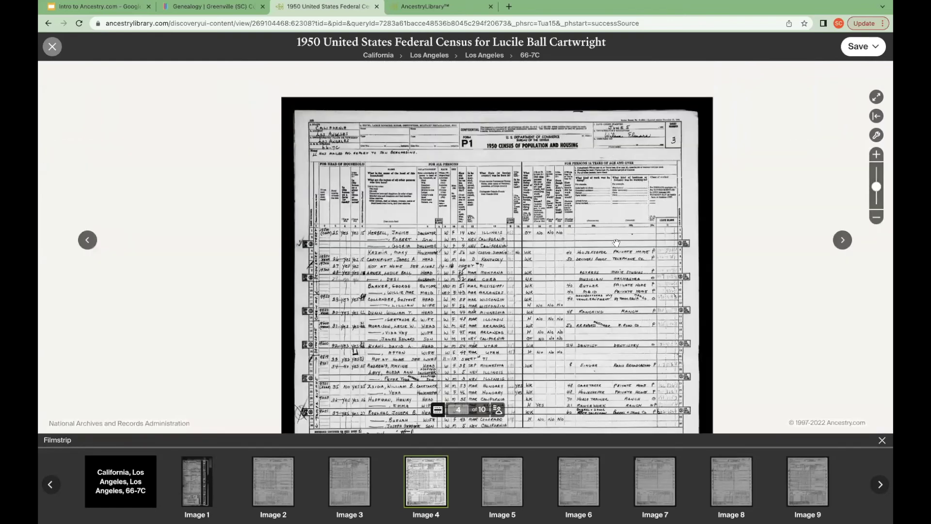
click(877, 154)
click(878, 154)
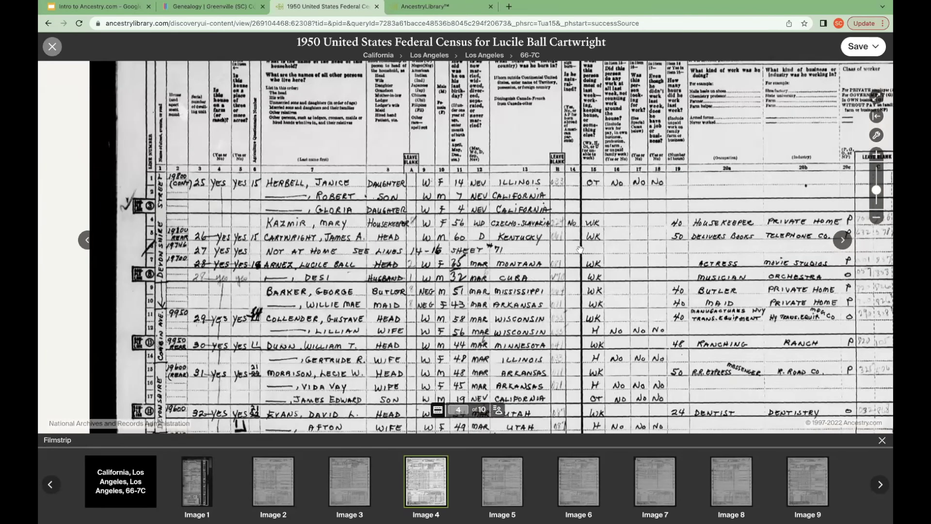
drag(579, 232, 567, 212)
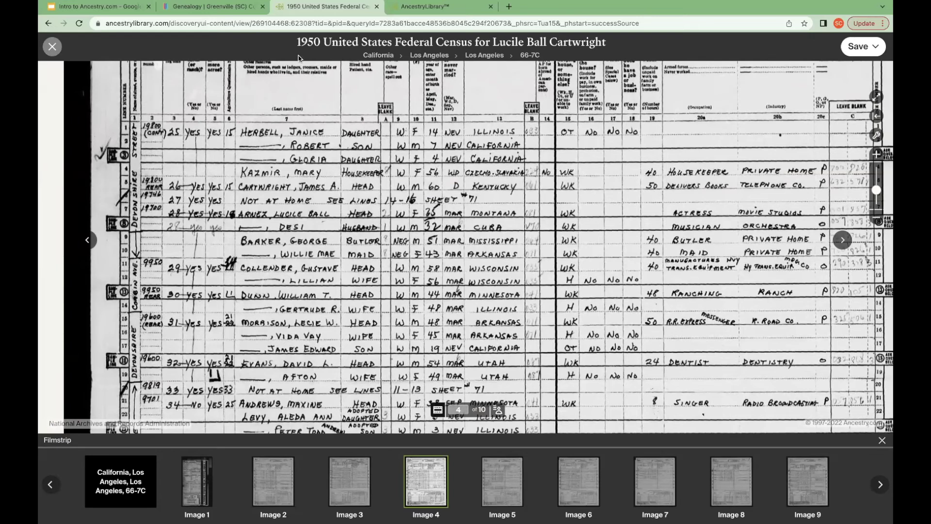
Leave the scanned census page and return to the Ancestry Library home page.
click(52, 47)
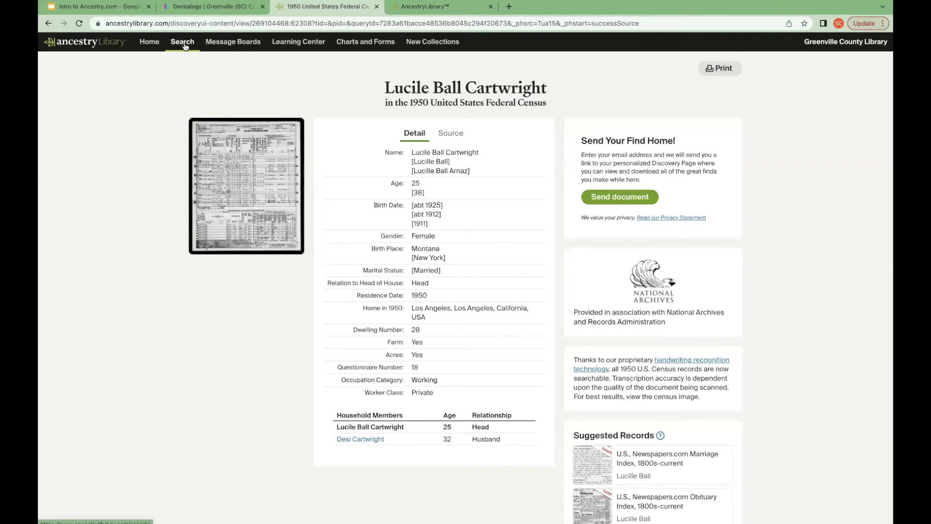
mouse_move(184, 46)
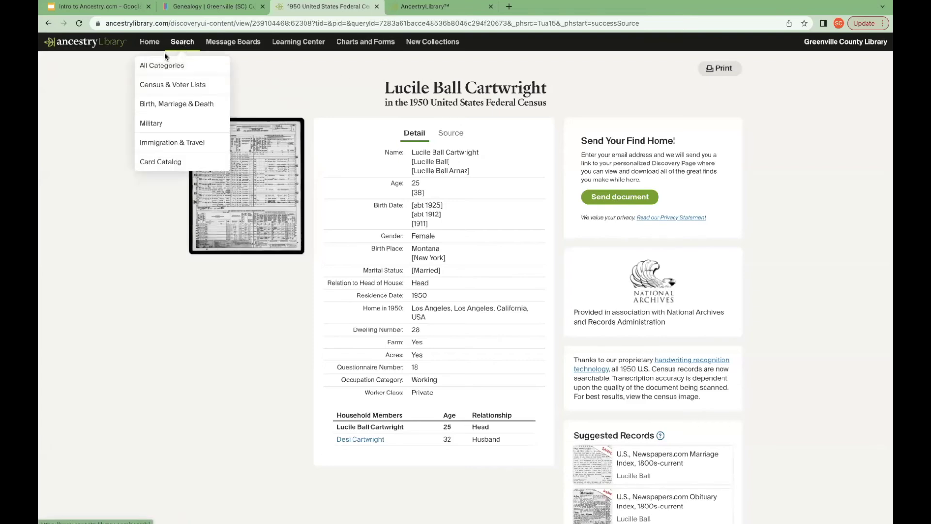
click(77, 42)
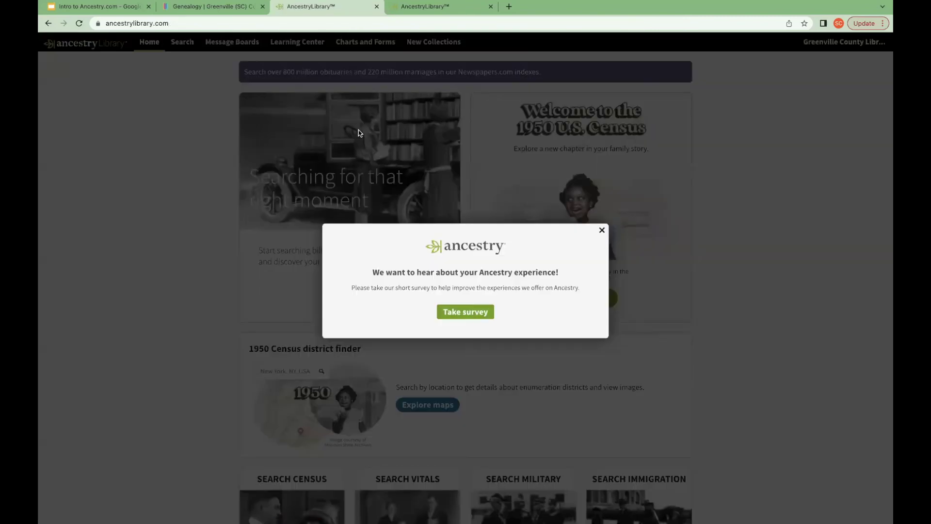
Dismiss the survey invitation and open the Learning Center's research aids.
click(602, 231)
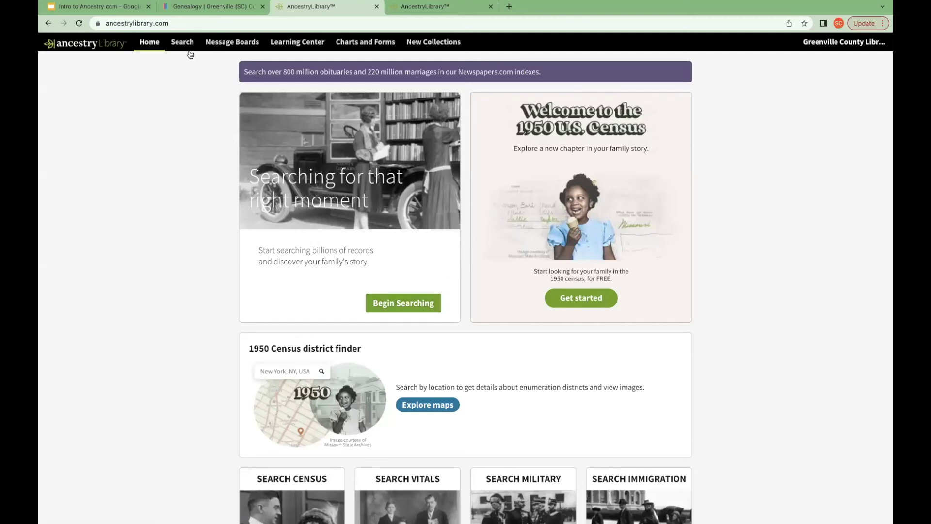
mouse_move(183, 50)
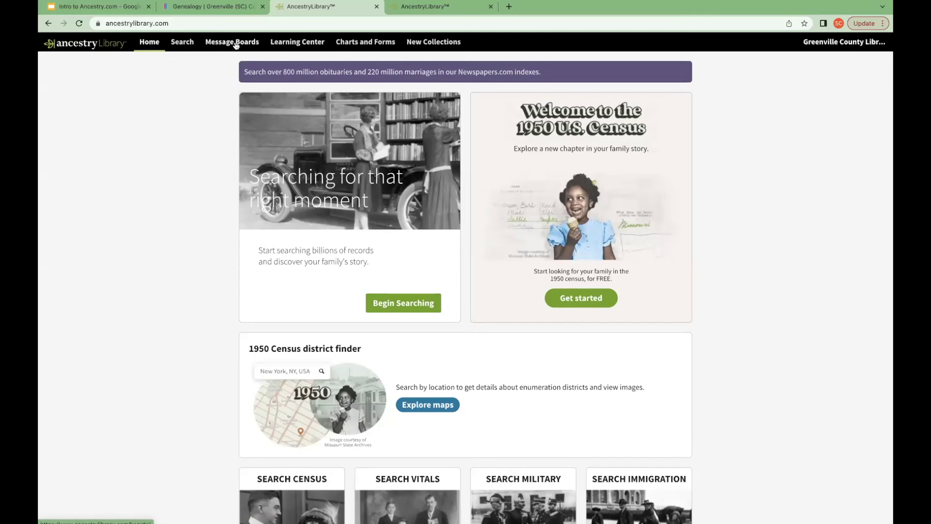
click(300, 44)
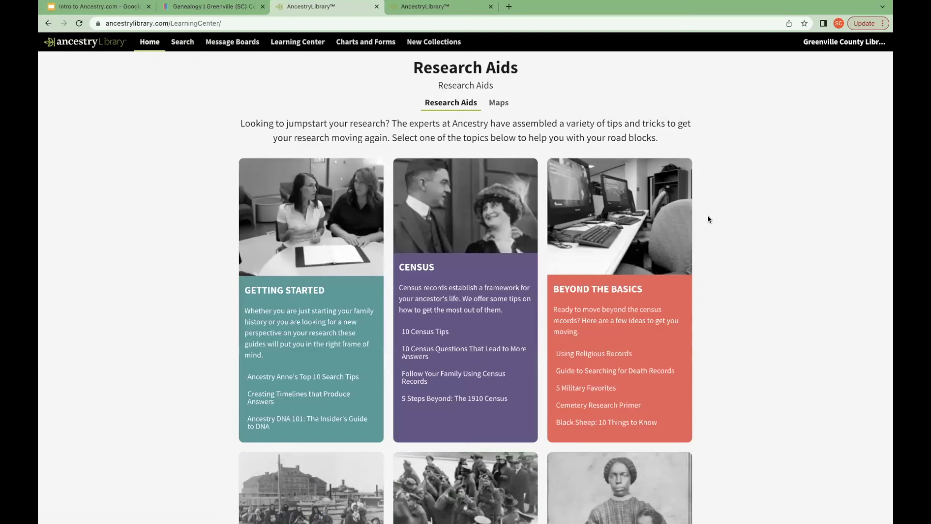
Open the Charts and Forms page and look through the downloadable research forms.
scroll(758, 290, down, 3)
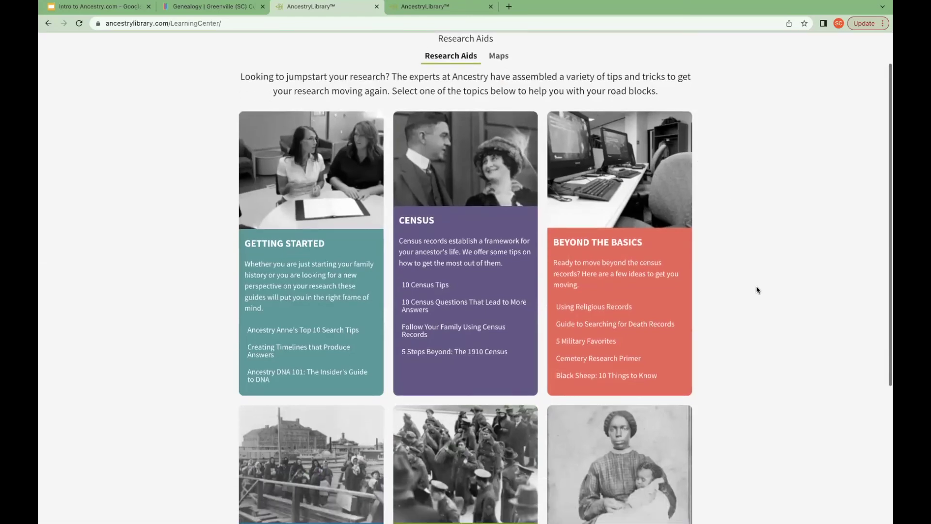
scroll(758, 290, up, 3)
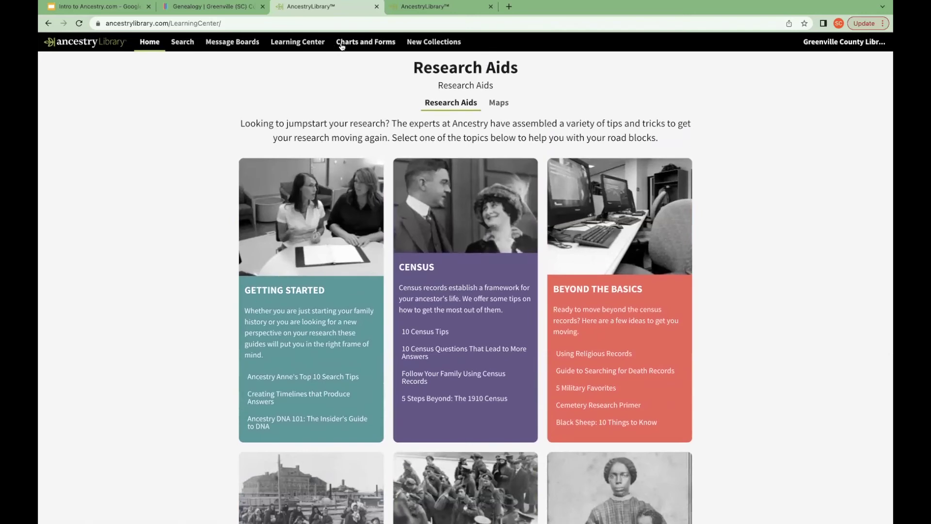
click(353, 43)
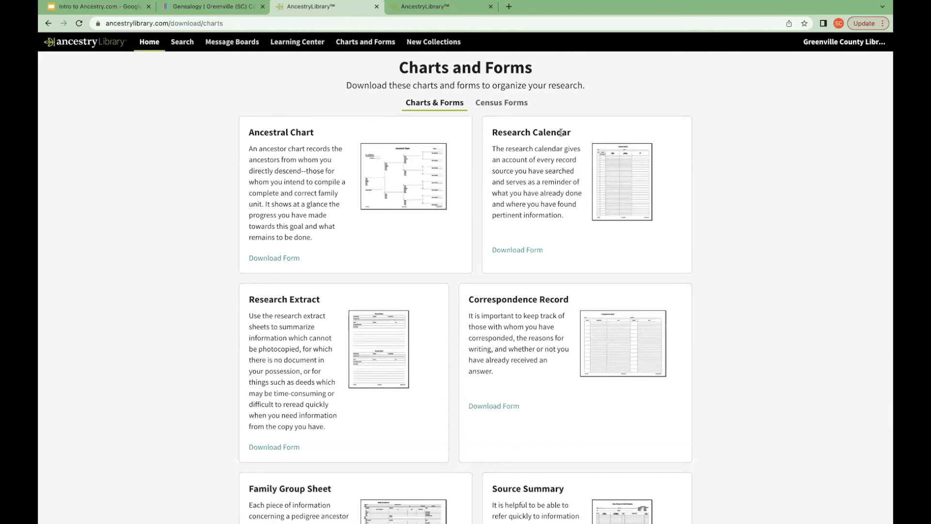
scroll(632, 197, down, 4)
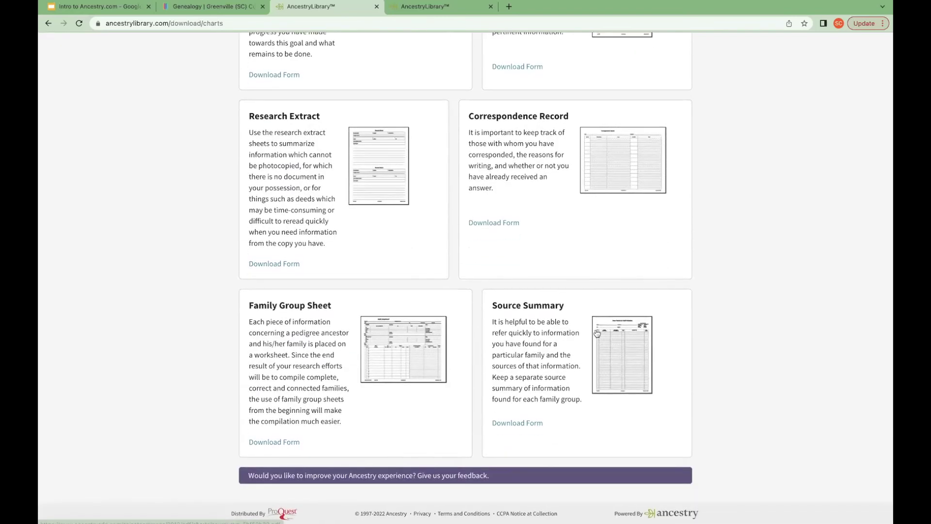
scroll(597, 333, up, 4)
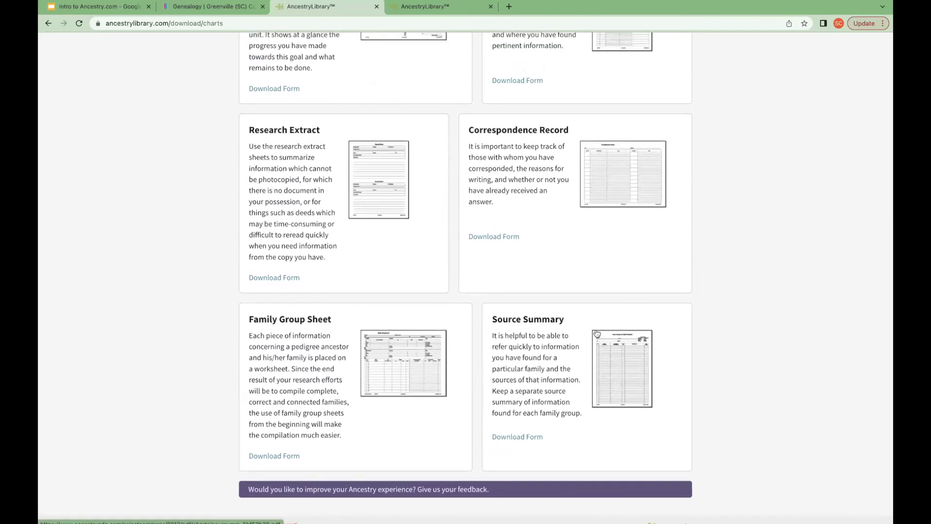
scroll(597, 333, up, 1)
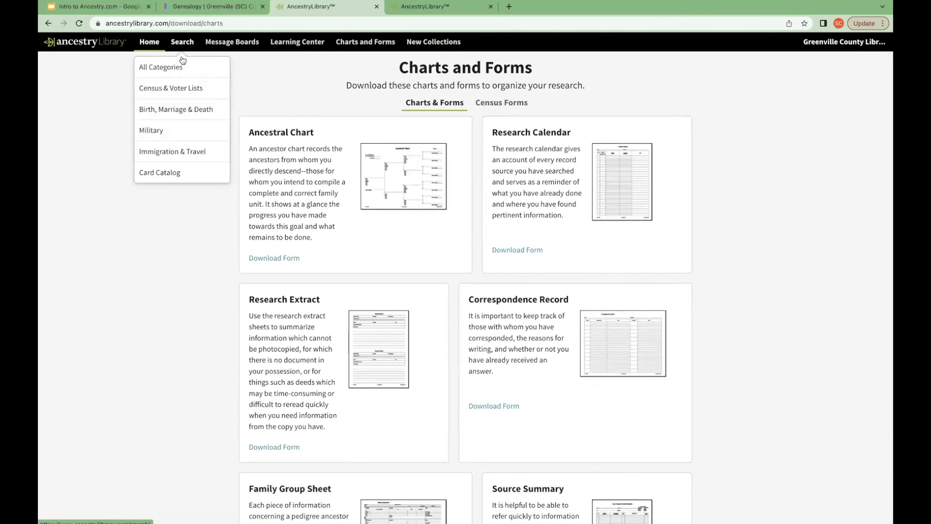
Open the Card Catalog and look through its record collections and its category, location and date filters.
click(177, 173)
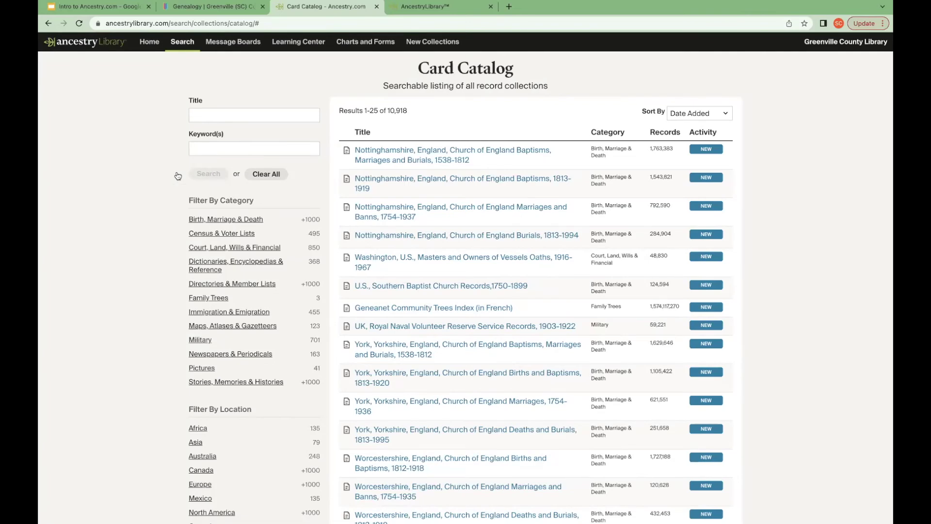
click(232, 114)
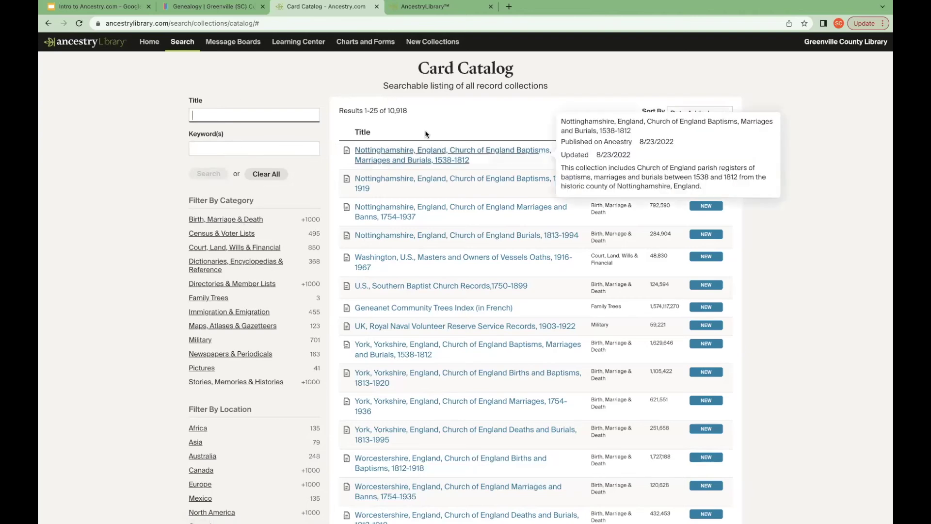
mouse_move(469, 210)
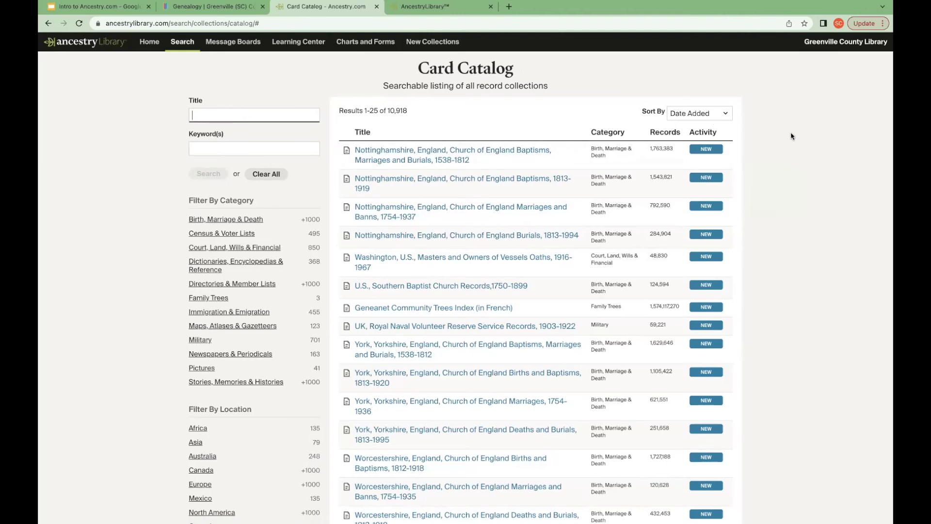
scroll(792, 136, down, 1)
scroll(791, 135, up, 1)
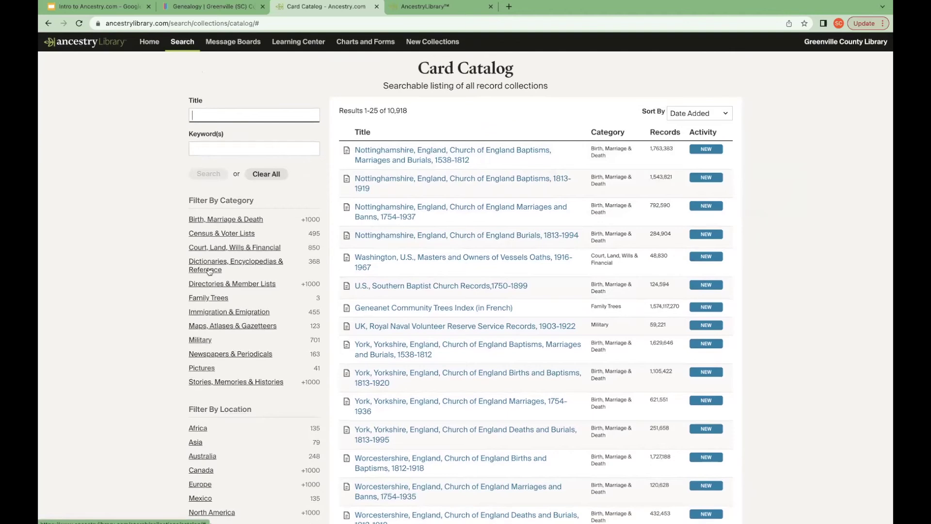
scroll(165, 383, down, 5)
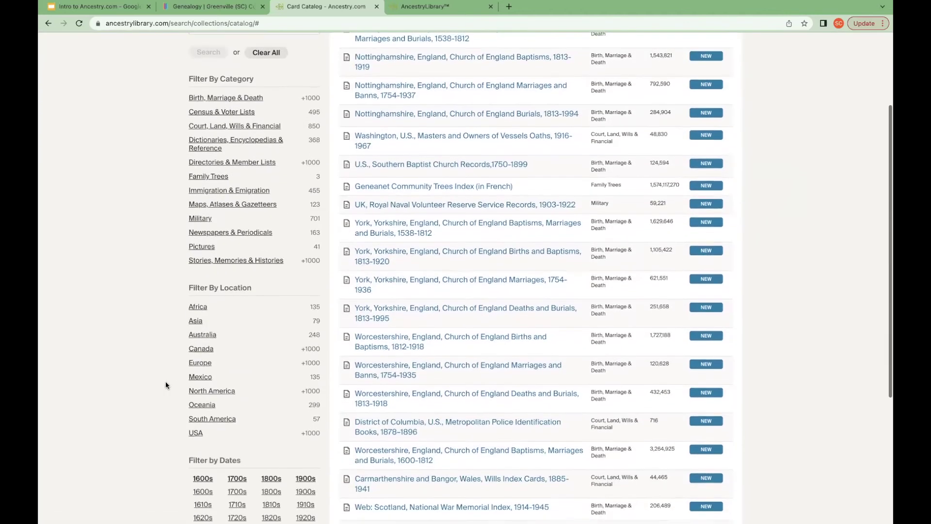
scroll(152, 398, down, 2)
scroll(152, 397, down, 6)
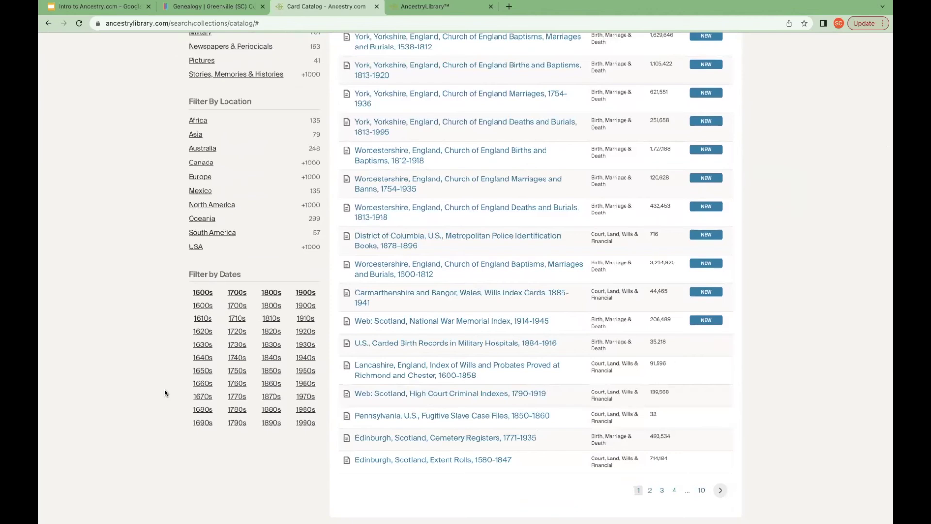
scroll(165, 392, up, 12)
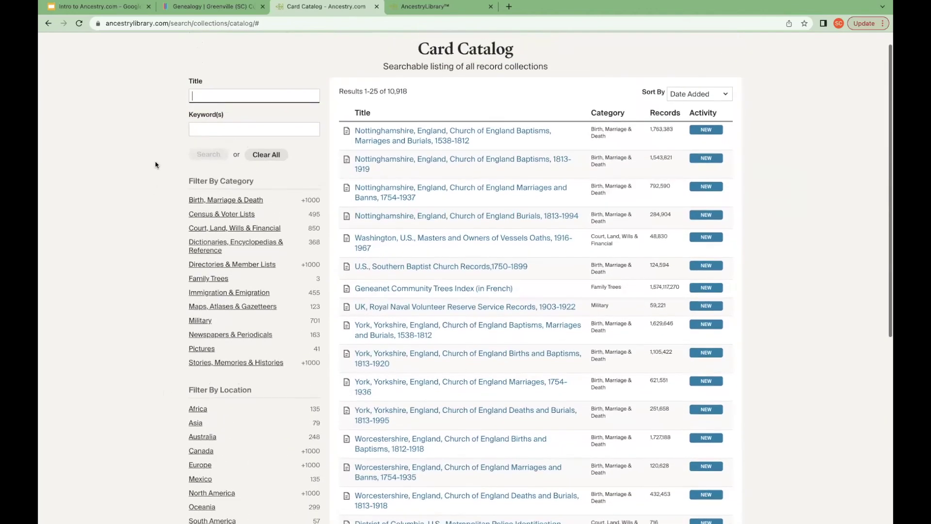
Search the Card Catalog for the title "yearbooks" and open the U.S., School Yearbooks, 1900-2016 collection.
text(yearbooks)
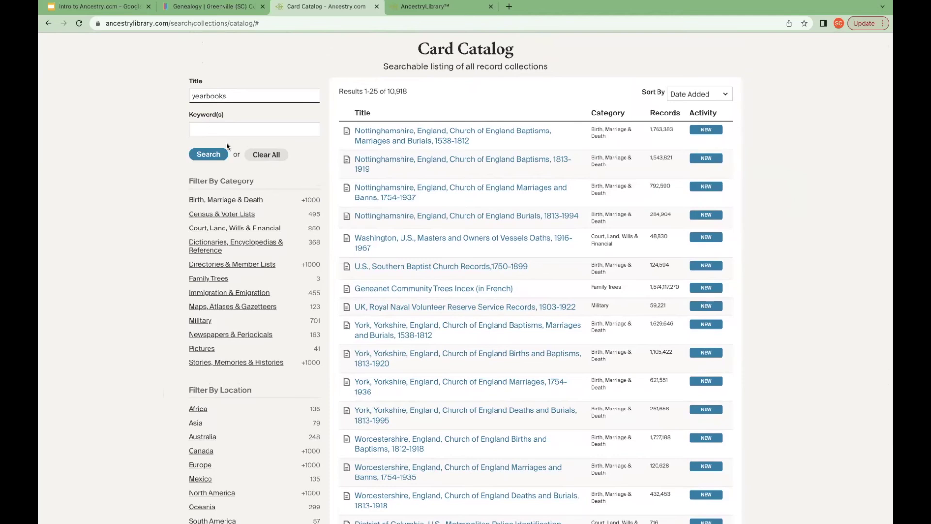
click(206, 155)
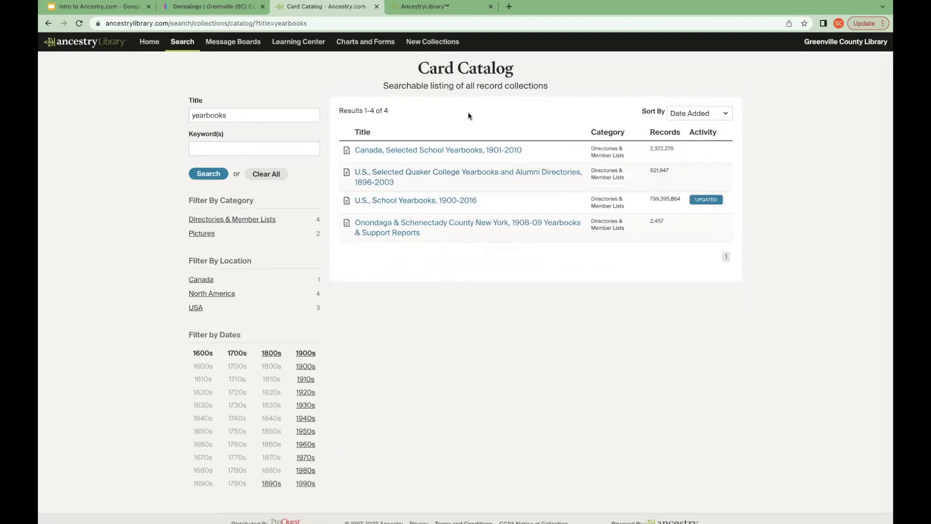
mouse_move(423, 202)
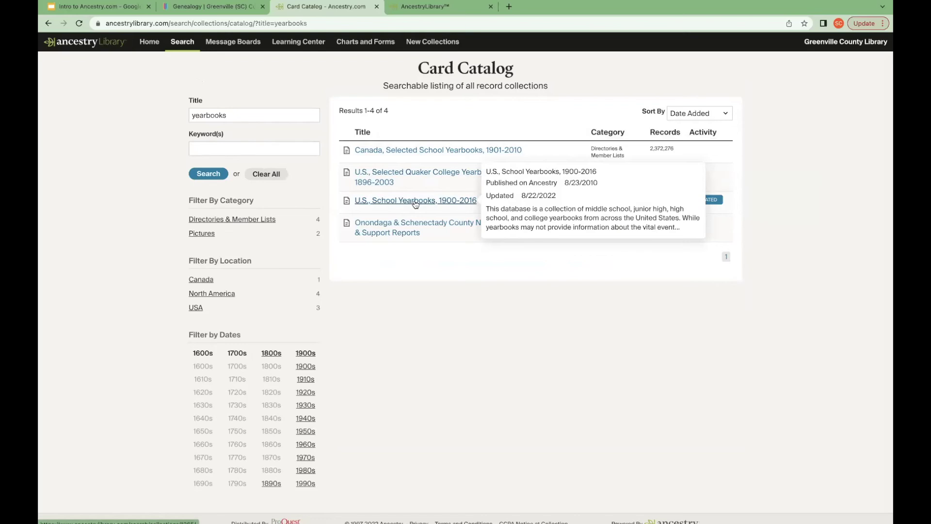
click(415, 203)
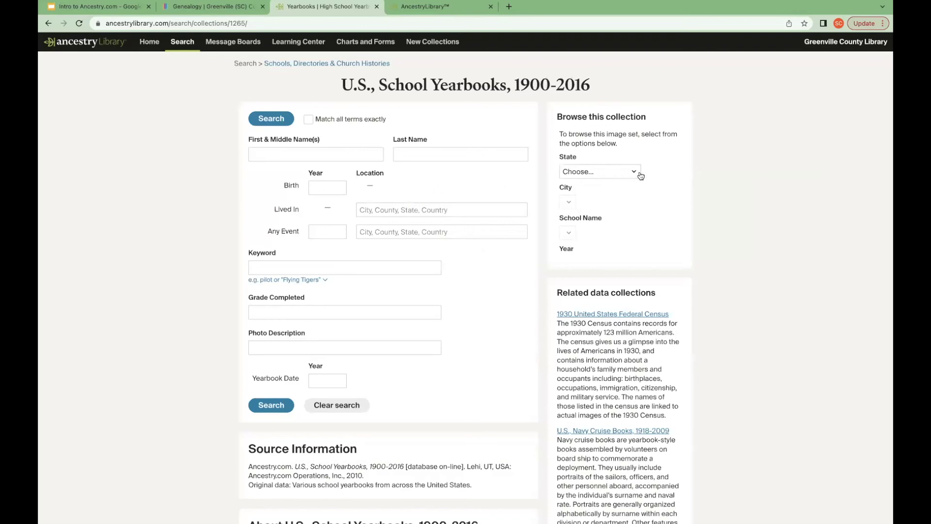
Narrow the yearbook collection's browse options to the state South Carolina and the city Greenville.
click(310, 152)
click(618, 173)
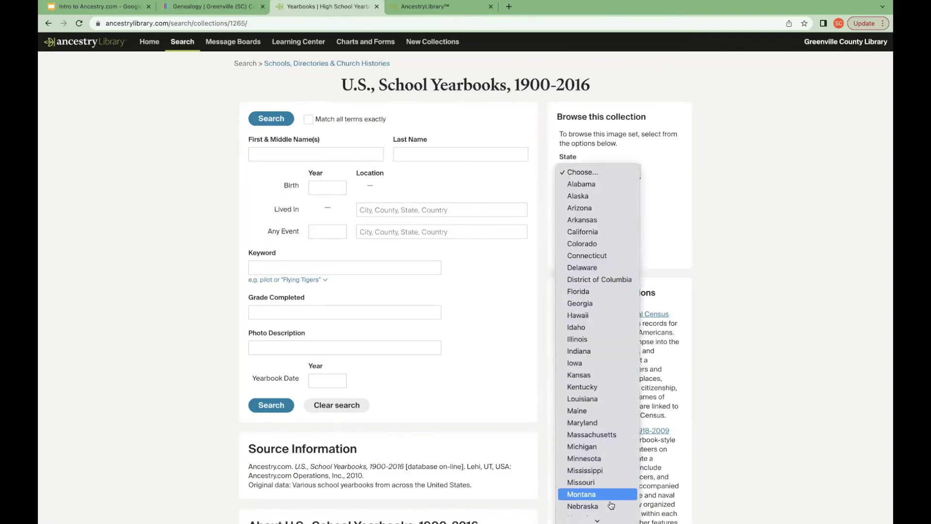
scroll(597, 517, down, 5)
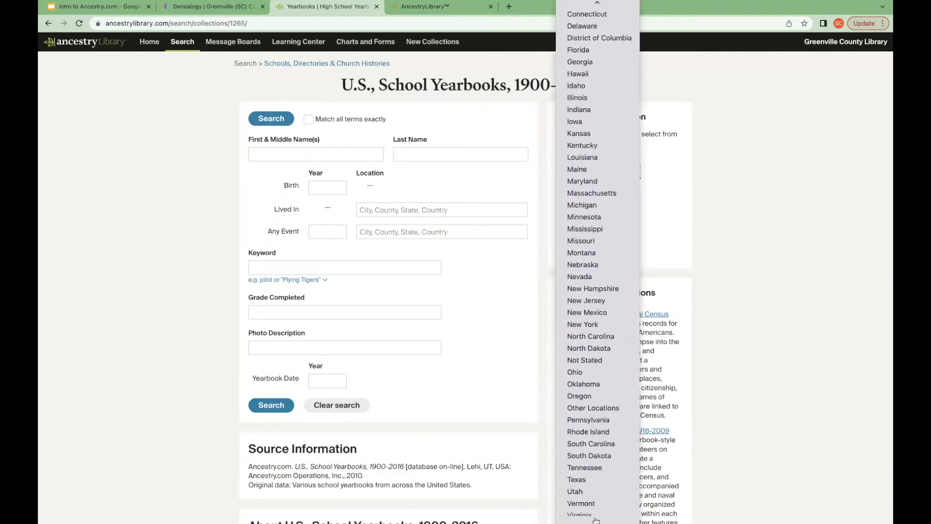
click(591, 413)
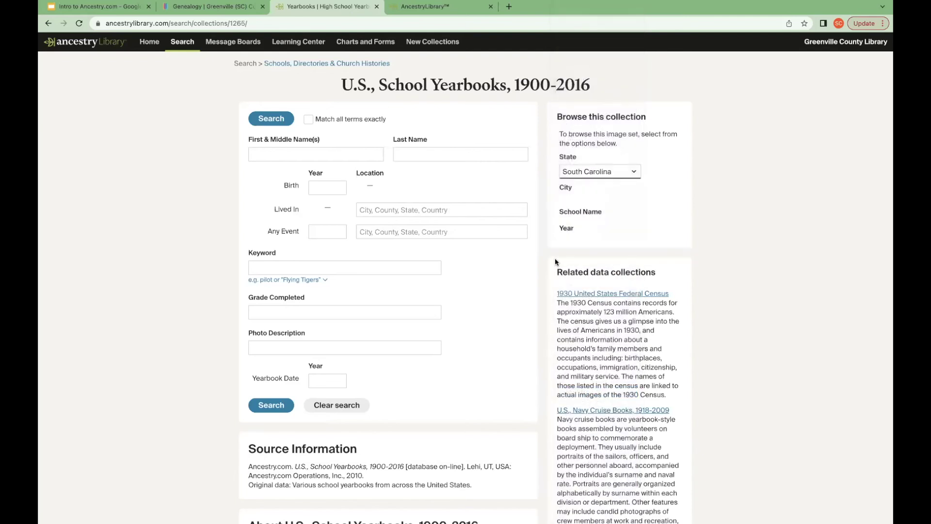
click(586, 204)
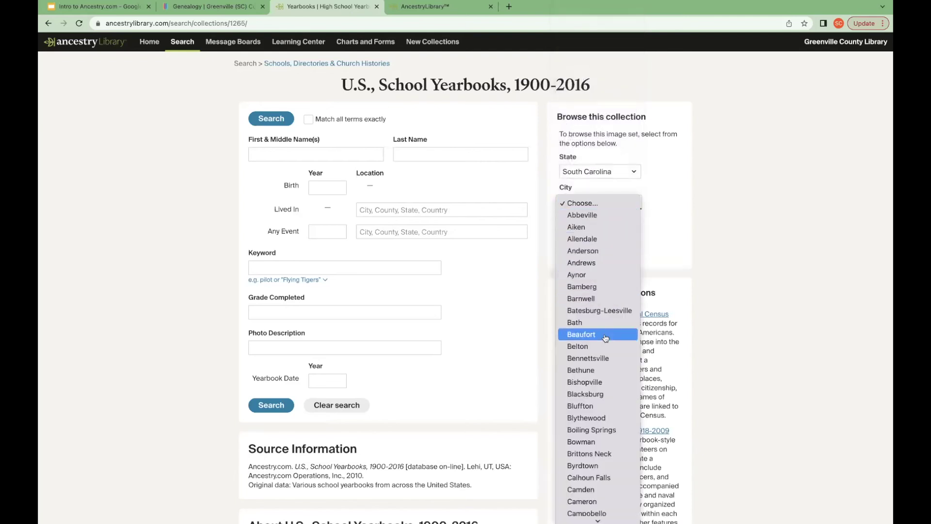
scroll(601, 514, down, 10)
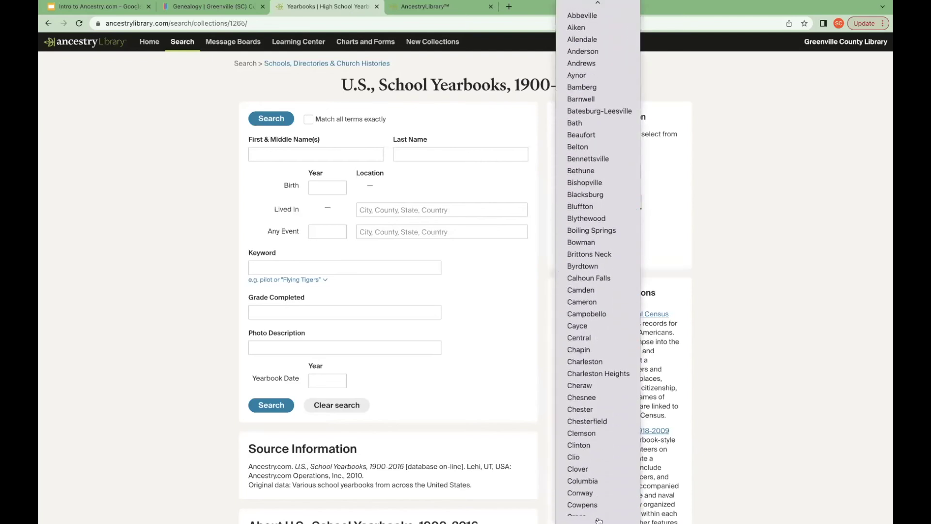
scroll(599, 517, down, 5)
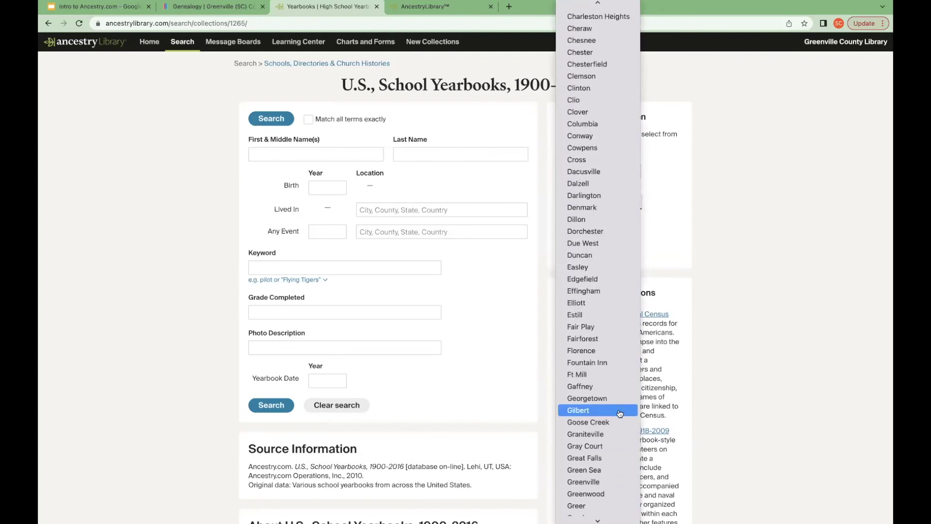
click(599, 485)
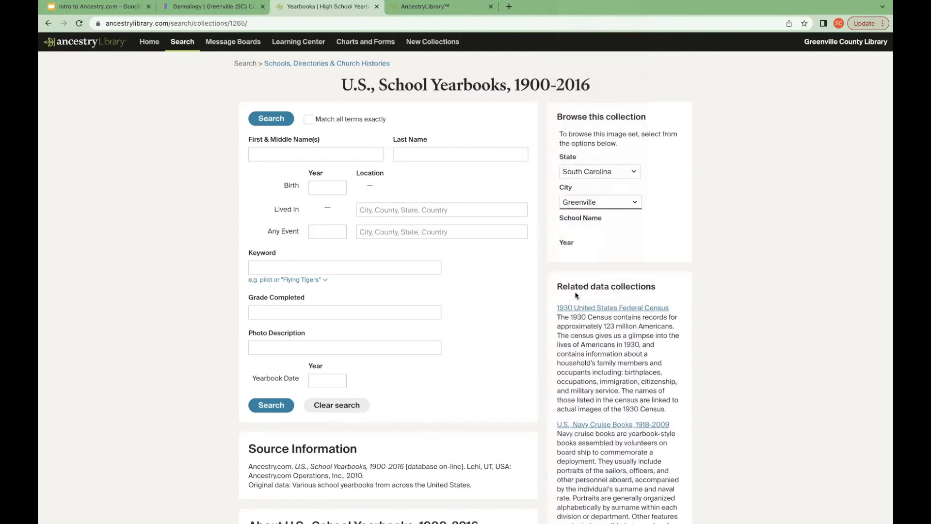
Choose Sterling High School and open its 1960 yearbook to view the cover.
click(588, 232)
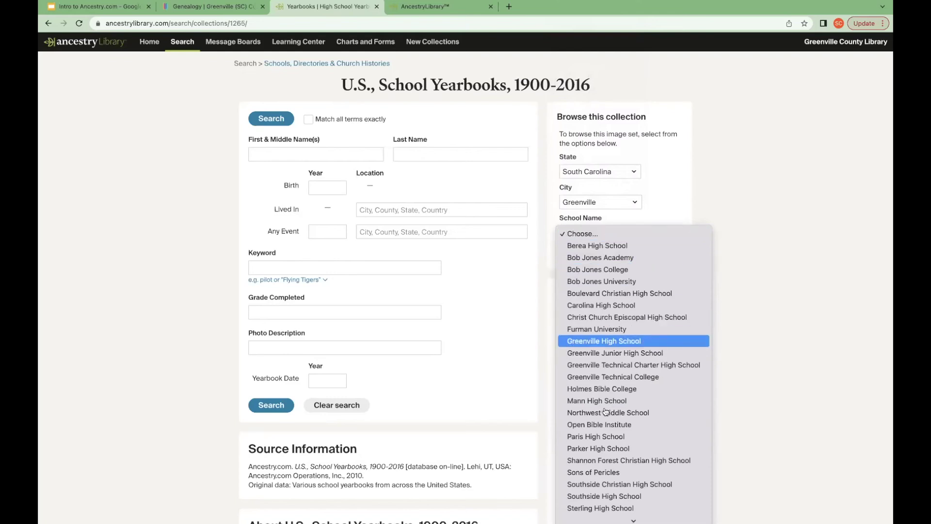
mouse_move(632, 521)
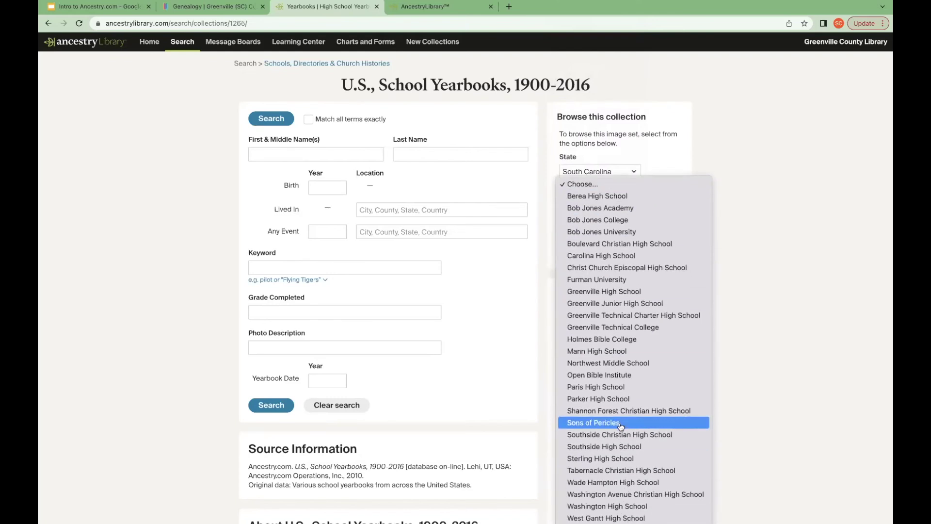
click(627, 463)
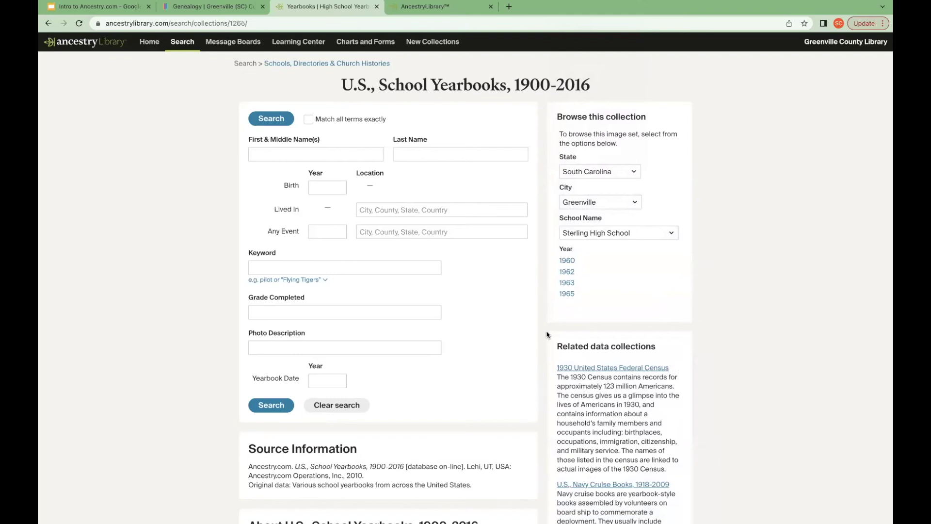
click(572, 262)
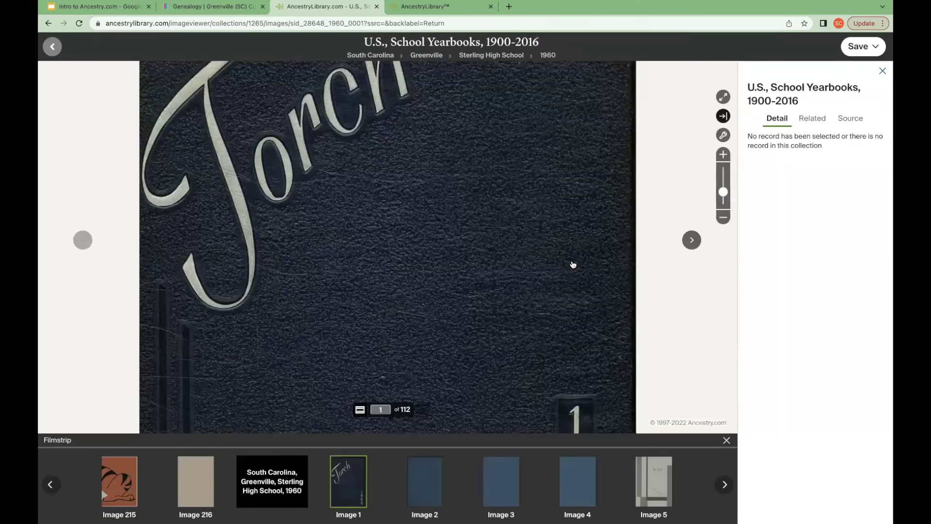
drag(579, 176, 578, 286)
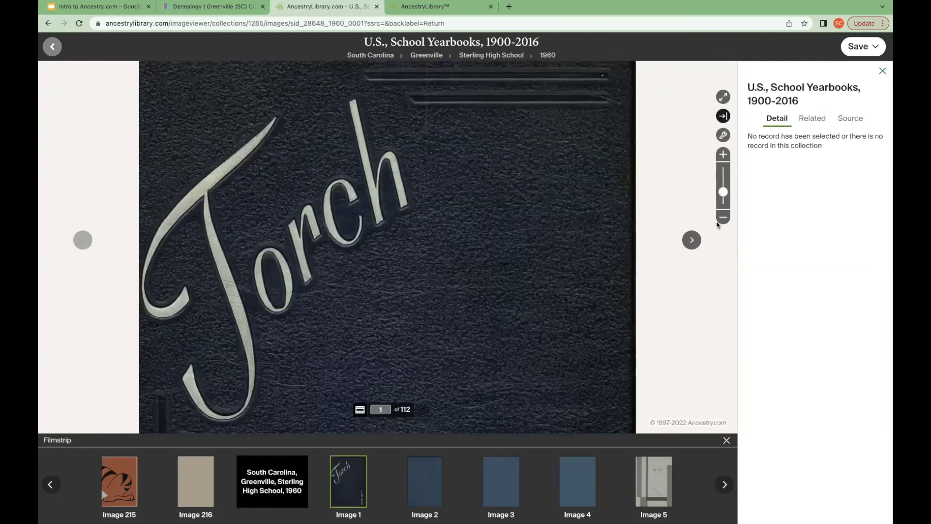
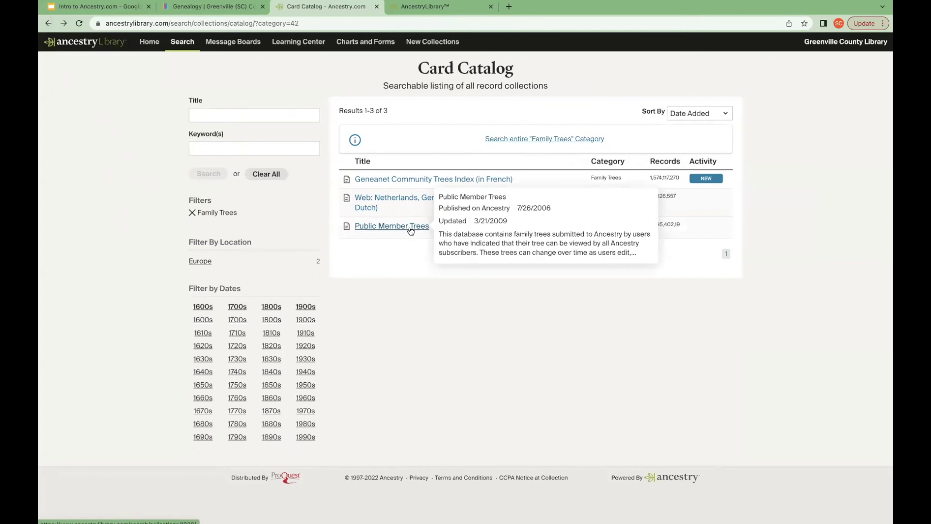
Open the Public Member Trees collection and enter the ancestor's first and last name in its search form.
click(411, 228)
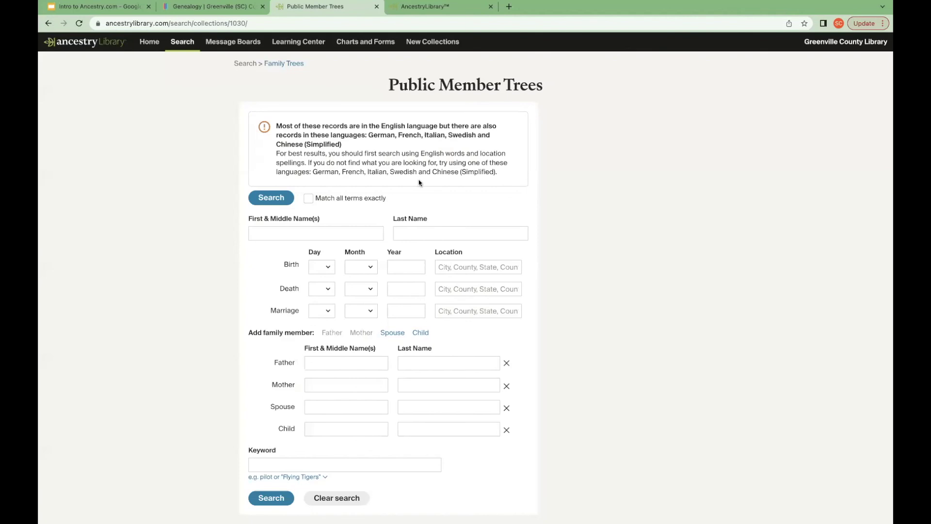
click(341, 233)
text(John)
key(Tab)
text(Smith)
key(Tab)
Add the birth year 1890 and the birthplace Greenville, South Carolina, USA, run the tree search, and look over the results.
click(407, 273)
text(1890)
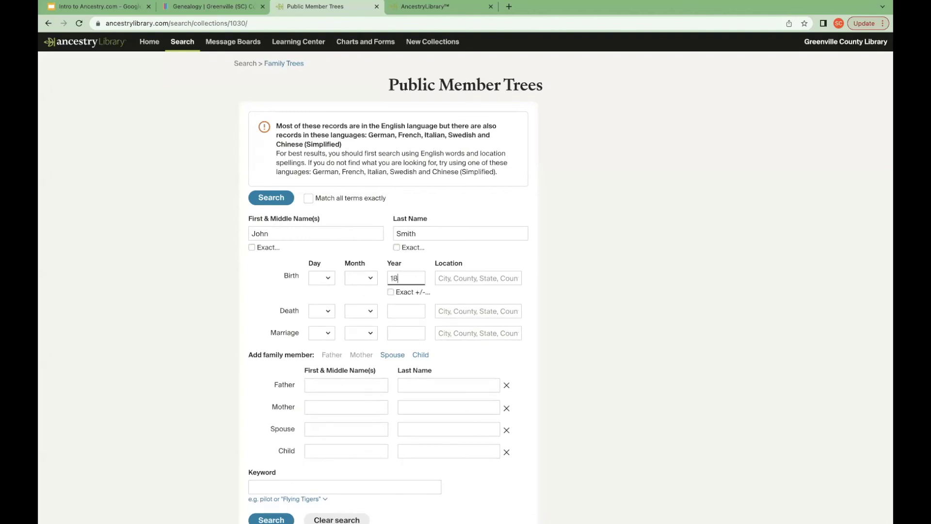
click(474, 281)
text(Greenville)
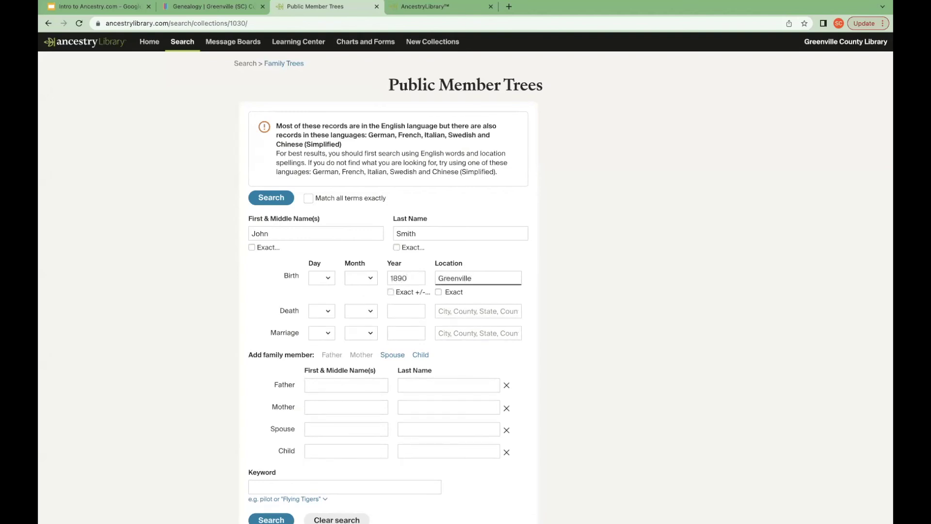
click(478, 318)
click(271, 197)
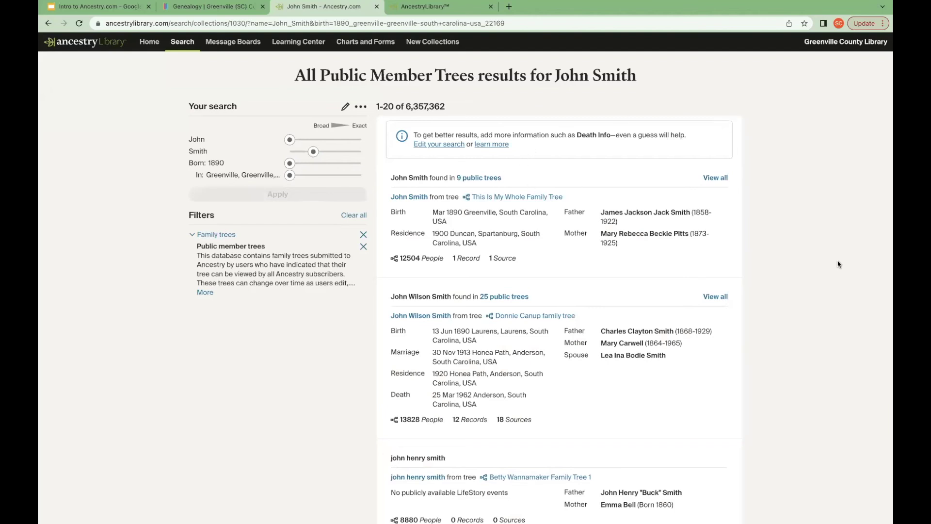
scroll(838, 264, down, 1)
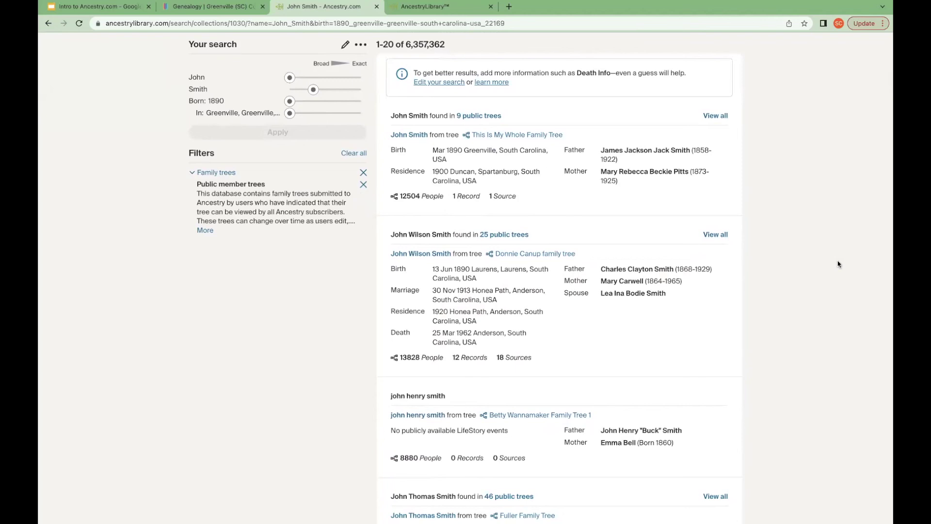
Open the first matching person from the tree "This Is My Whole Family Tree", review the facts and sources, and open the father's profile.
scroll(838, 264, down, 6)
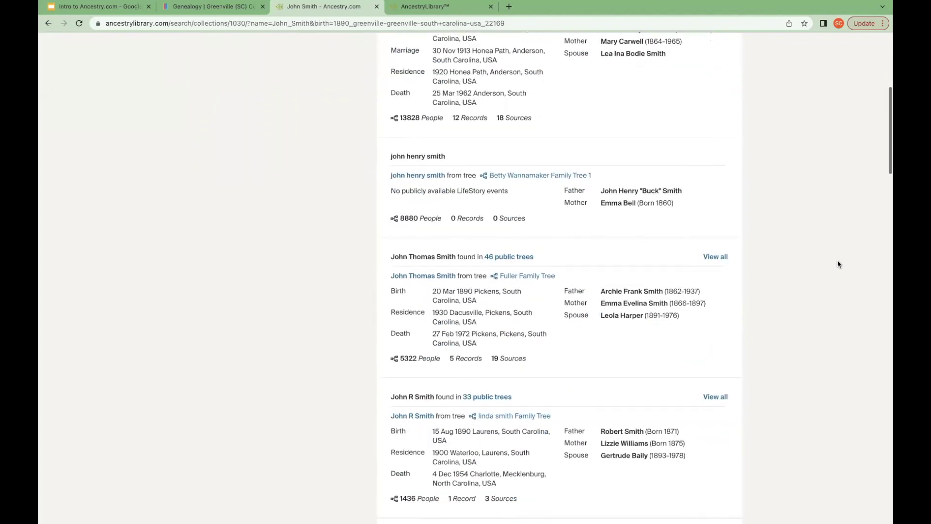
scroll(838, 264, up, 7)
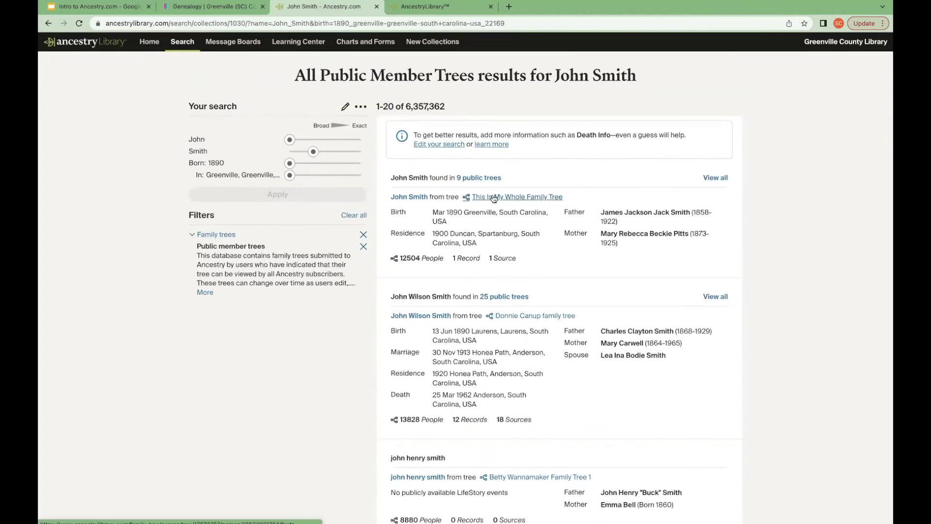
click(493, 198)
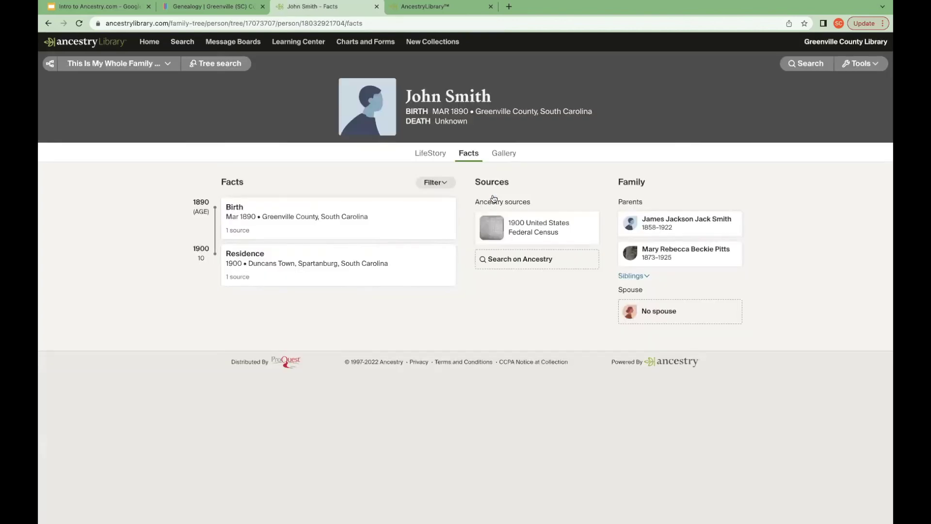
mouse_move(492, 228)
mouse_move(561, 242)
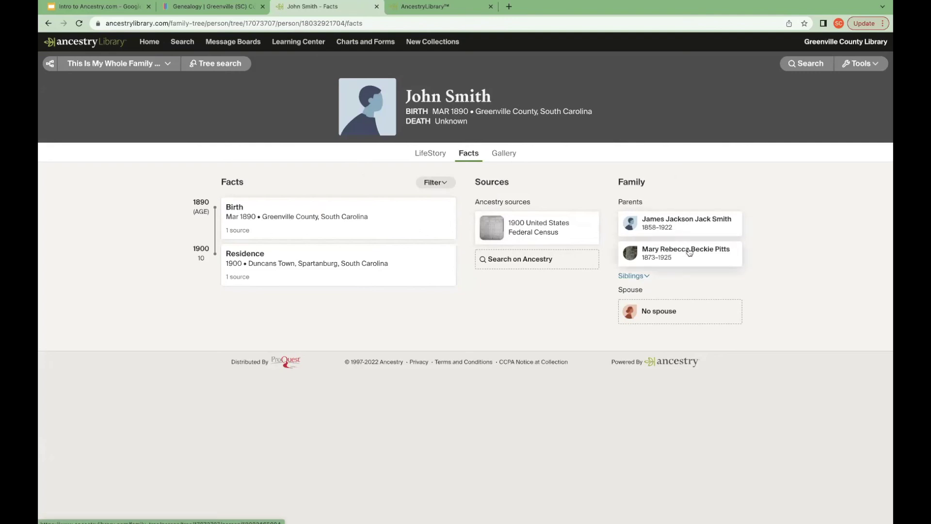
click(675, 222)
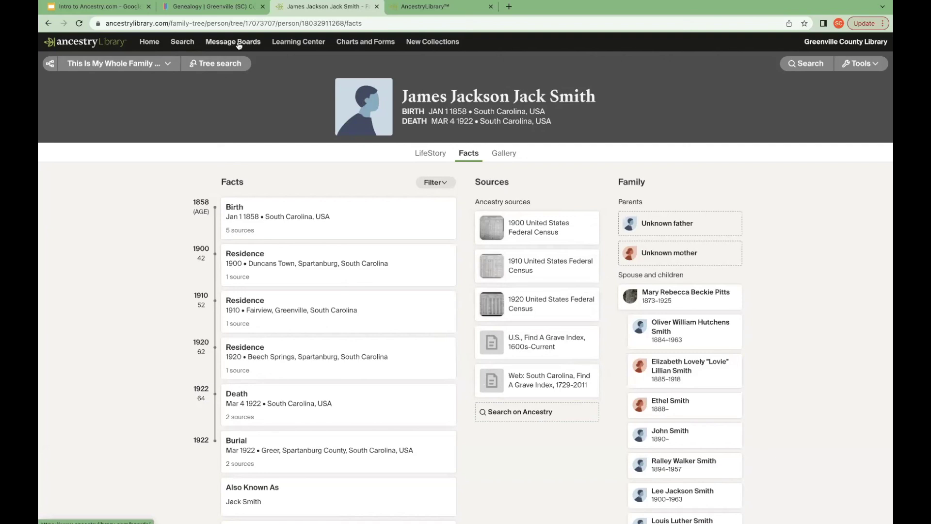
Return to the Ancestry Library home page, begin a new general search, and search for the last name Sm?th* with wildcards.
click(146, 46)
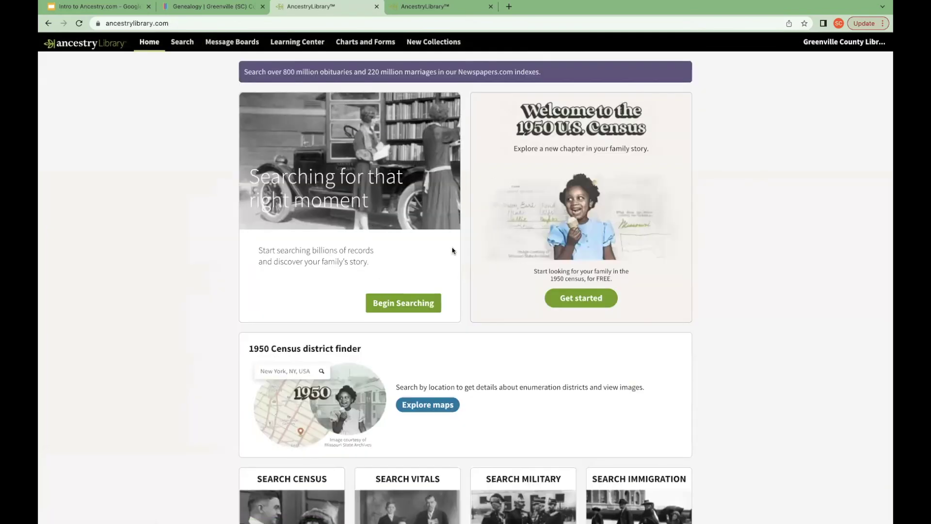
click(409, 304)
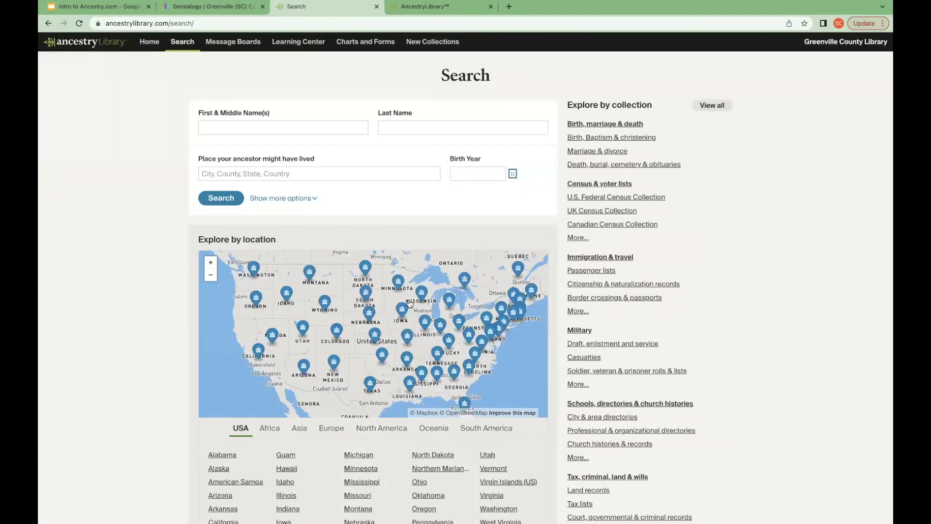
click(338, 126)
click(418, 127)
text(Sm?)
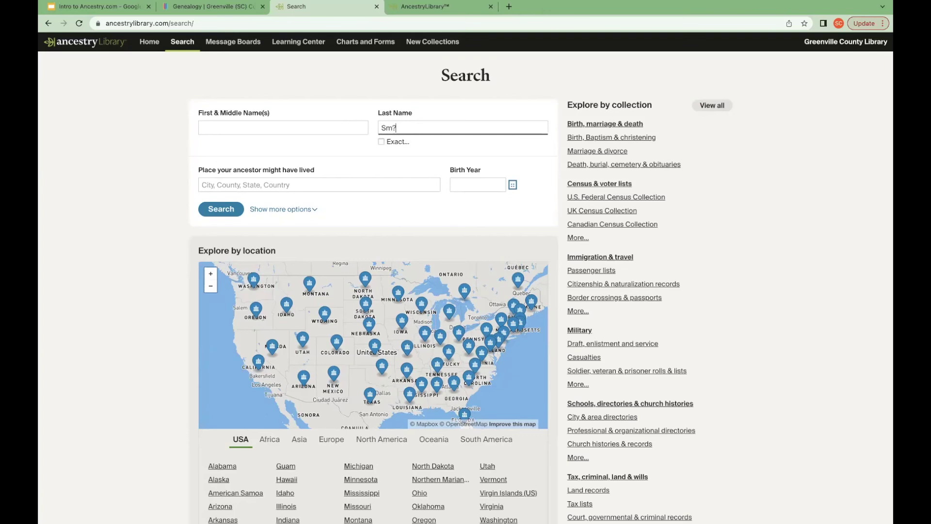
text(th*)
drag(401, 128, 408, 128)
click(424, 126)
click(215, 210)
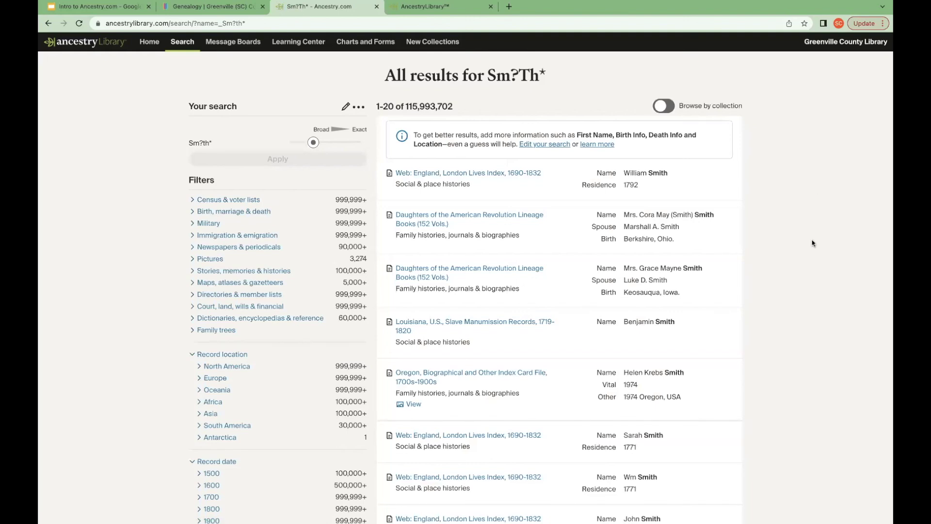
Look through the first and second pages of the wildcard search results for spelling variants of the last name.
scroll(813, 243, down, 5)
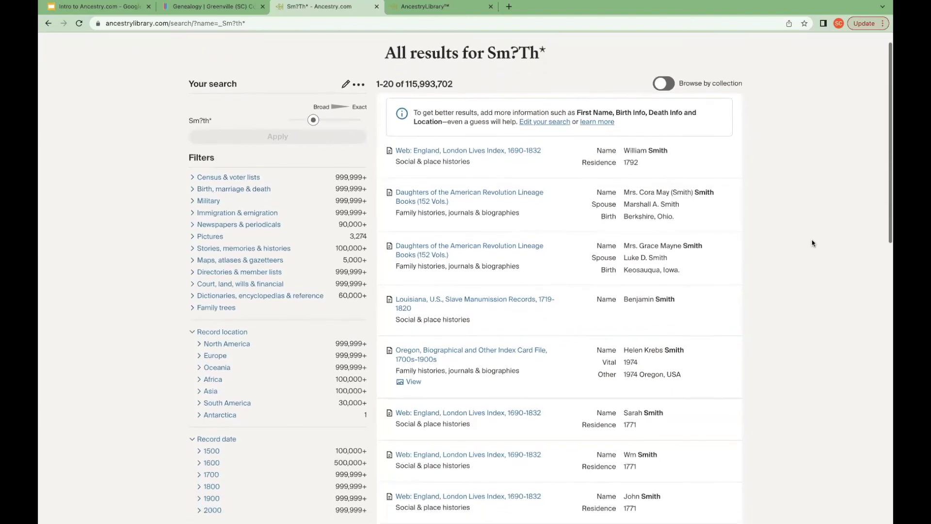
scroll(798, 231, down, 10)
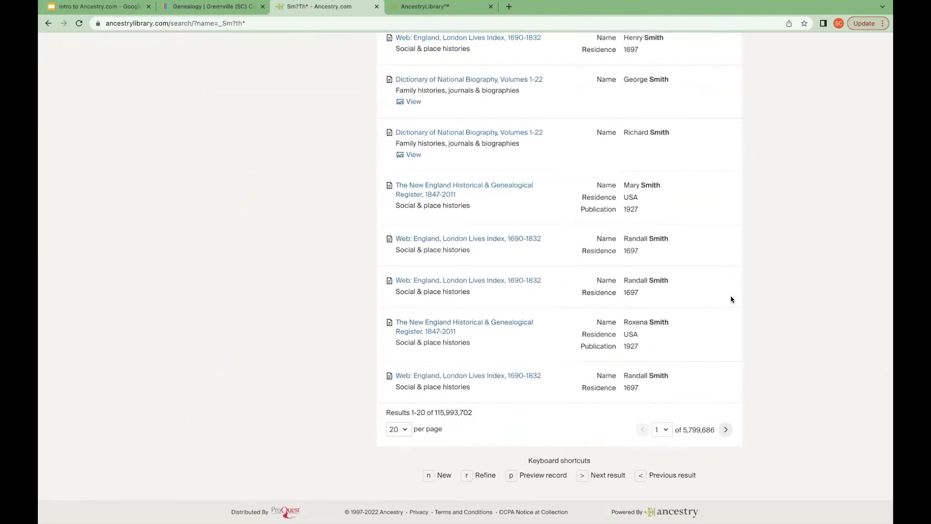
click(727, 432)
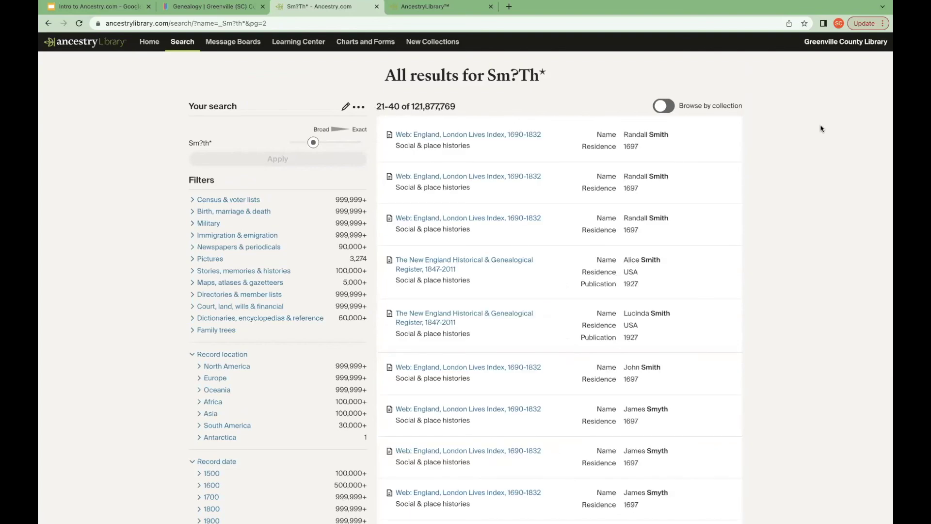
scroll(744, 324, down, 3)
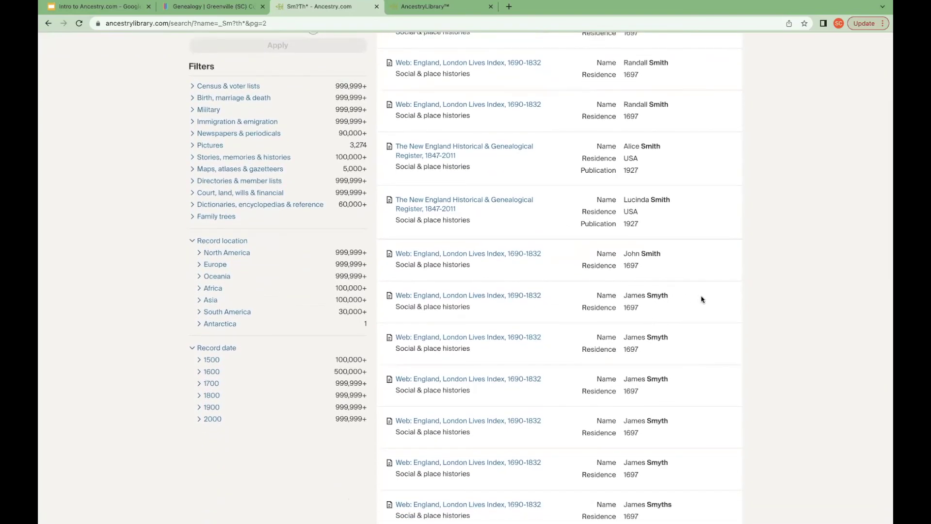
scroll(796, 315, down, 1)
scroll(795, 317, down, 3)
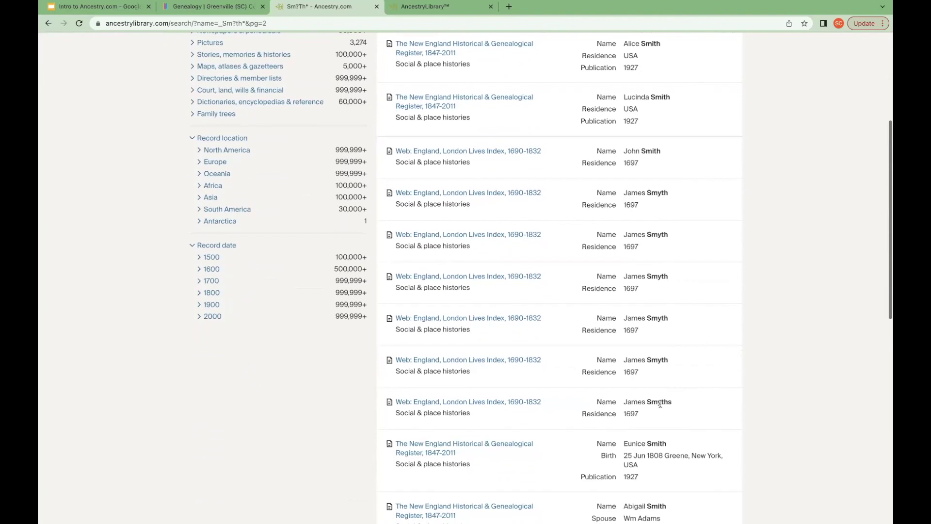
scroll(754, 400, down, 5)
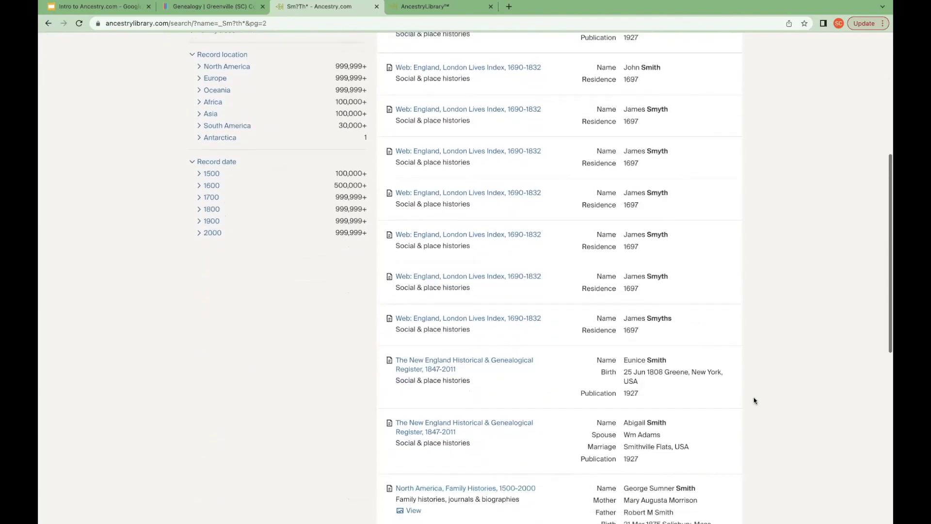
scroll(754, 401, down, 4)
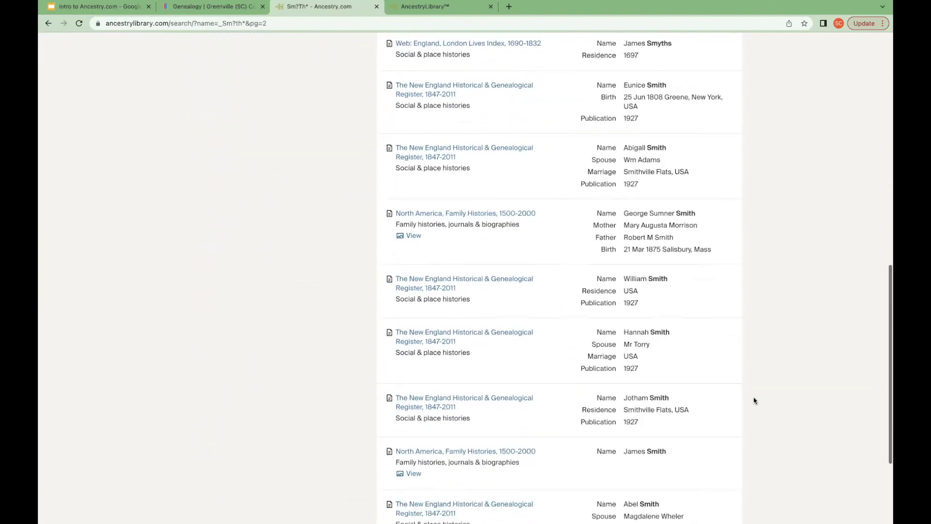
scroll(755, 400, up, 5)
scroll(754, 401, up, 4)
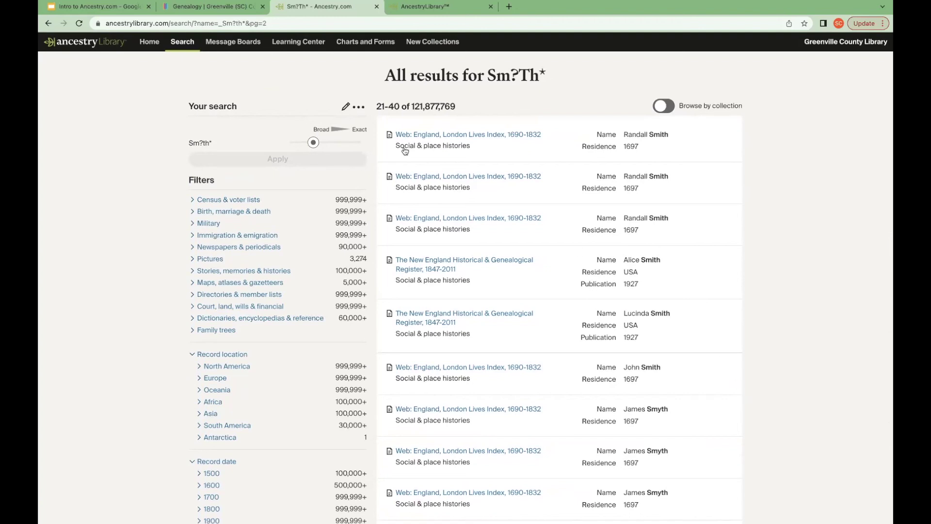
Switch to the "Intro to Ancestry.com" presentation in Google Slides, start the slideshow, and advance to the "Additional Online Resources" slide.
click(89, 7)
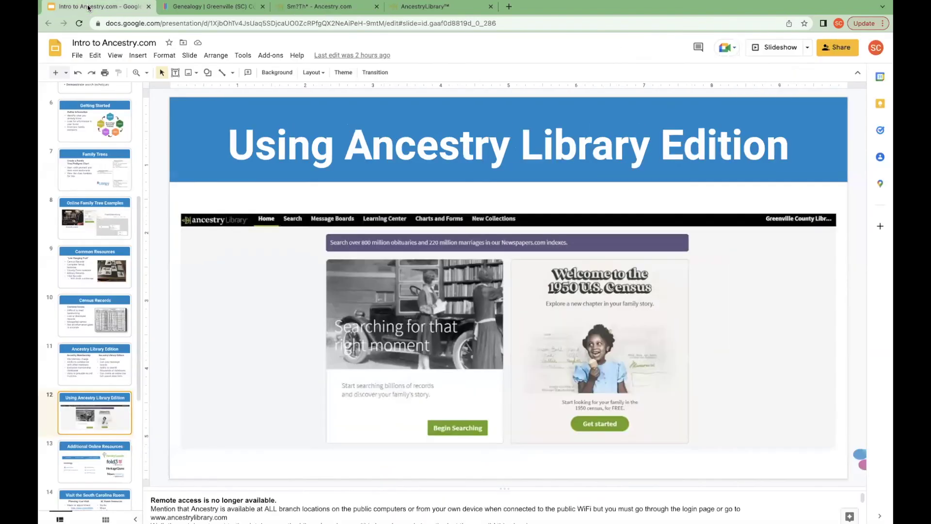
click(778, 48)
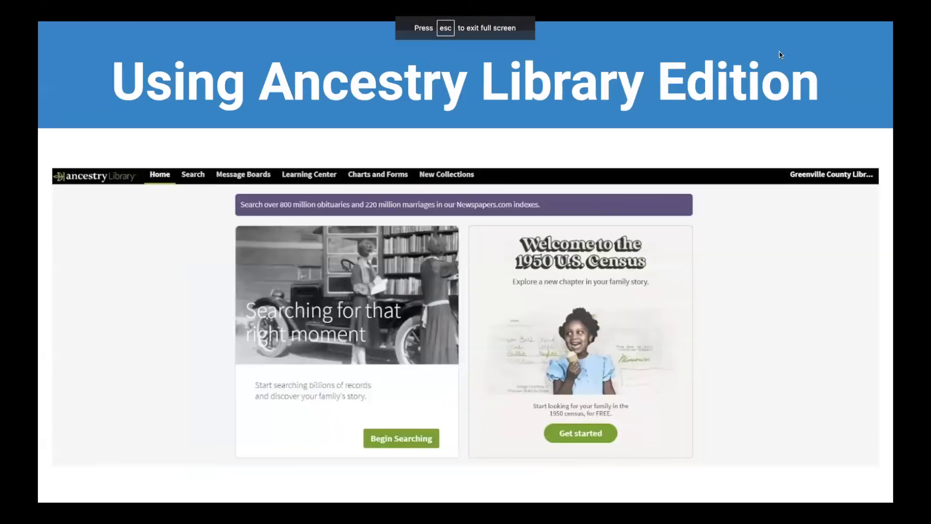
key(Right)
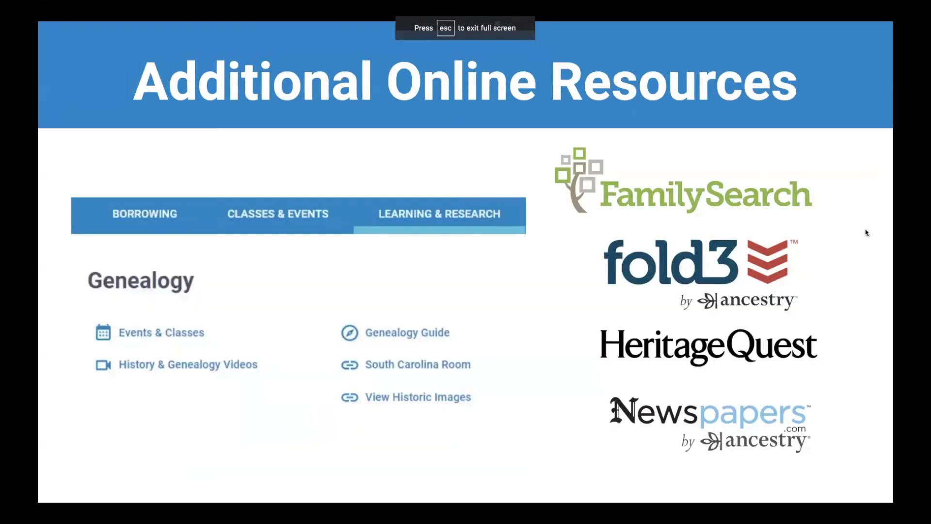